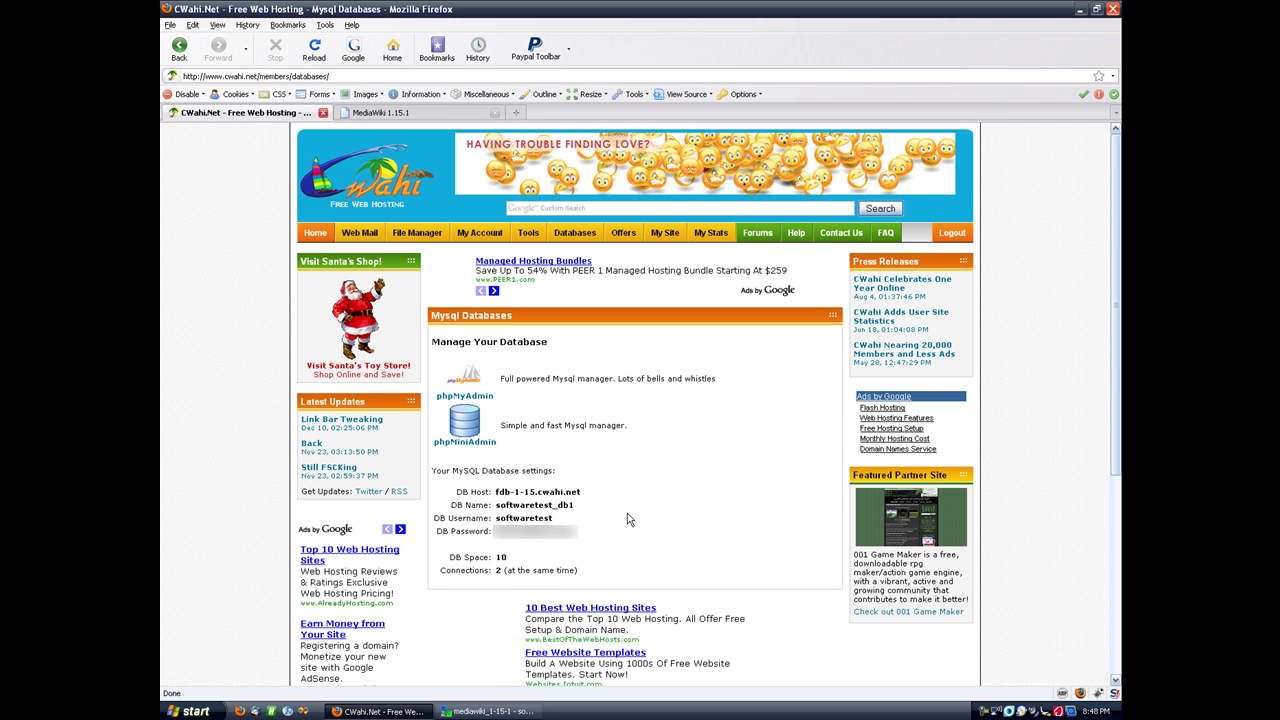
# Step: Start the wiki setup from the MediaWiki start page, which halts with a 'Can't write config file' error
pyautogui.click(430, 112)
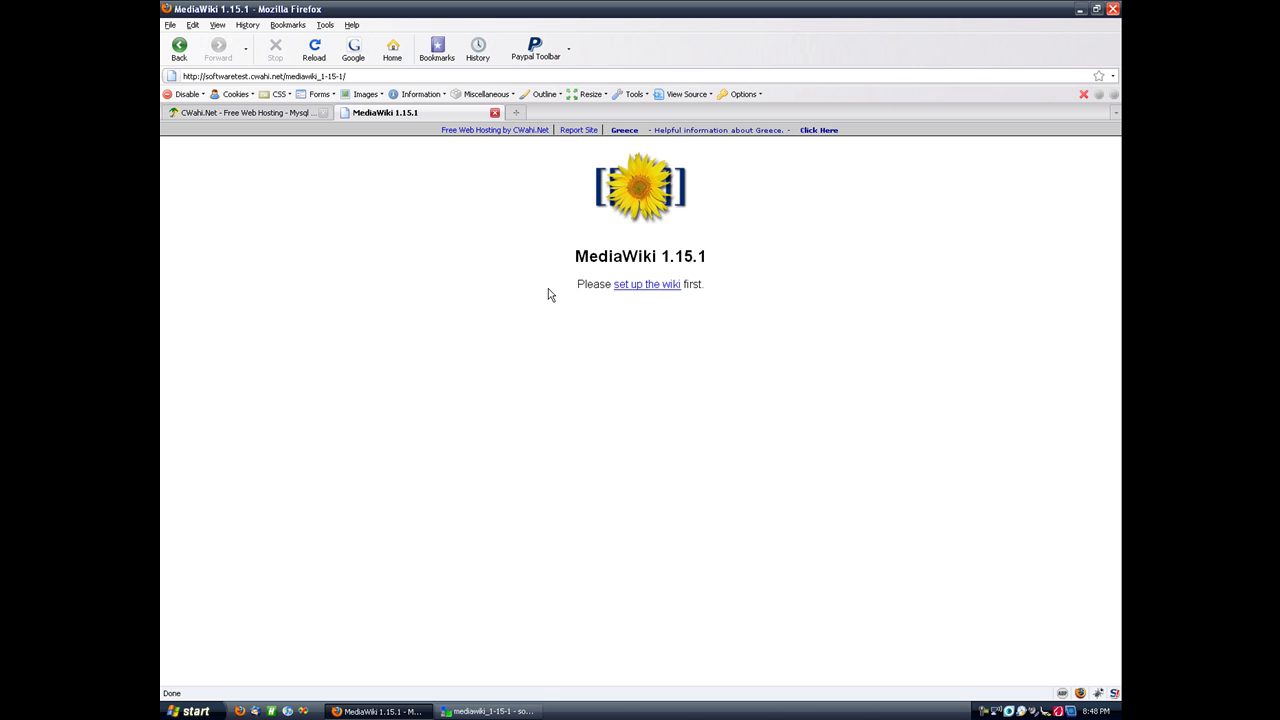
pyautogui.click(632, 288)
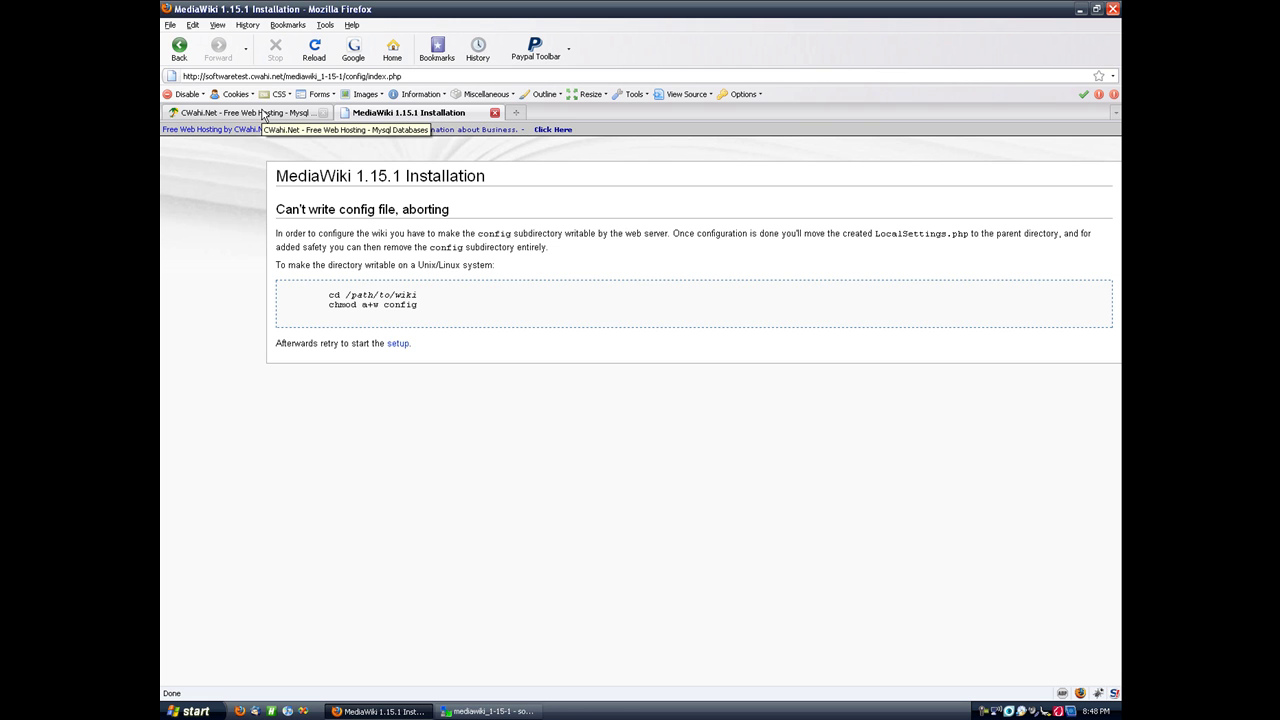
# Step: In the hosting File Manager, open the mediawiki_1-15-1 folder and select the config directory
pyautogui.click(263, 115)
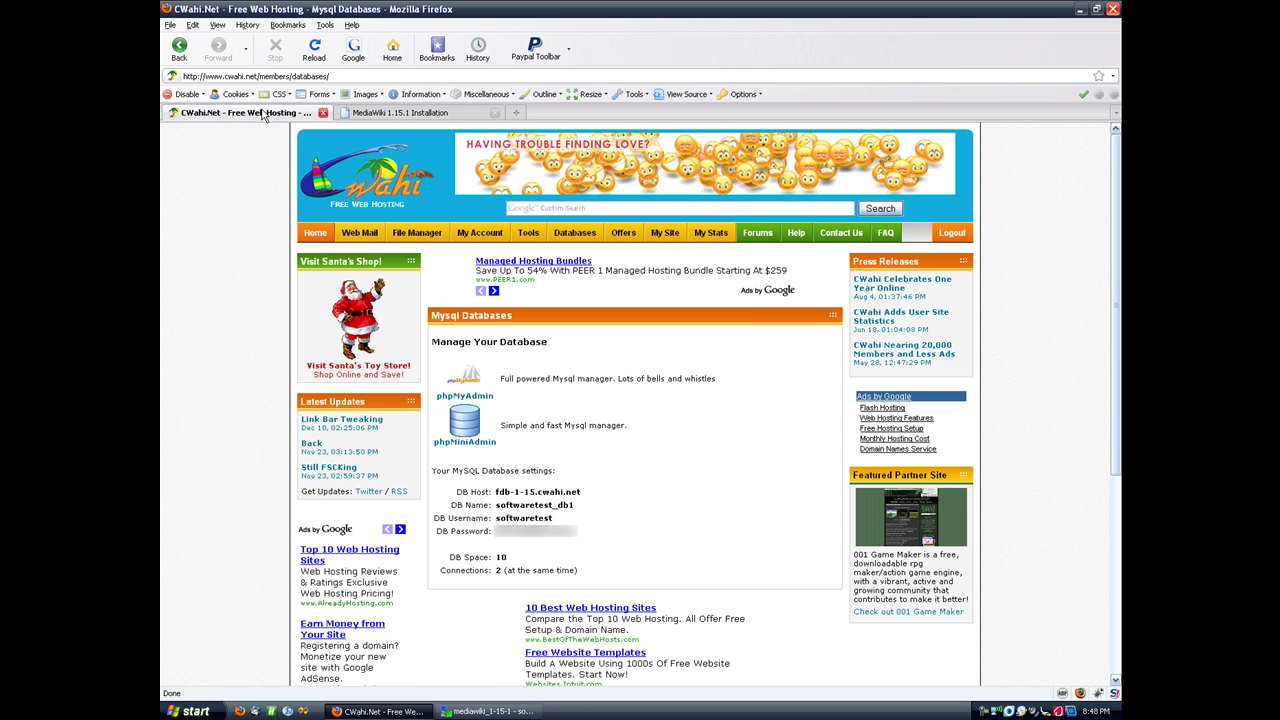
pyautogui.click(417, 234)
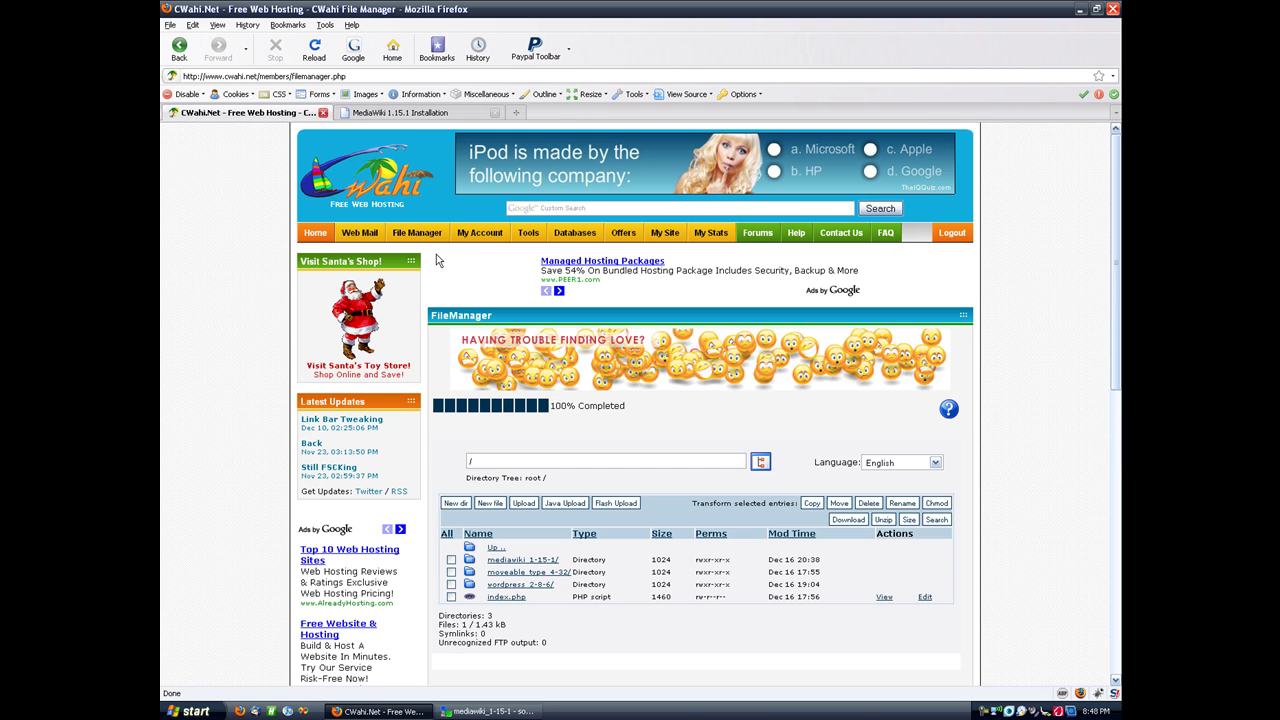
pyautogui.scroll(-1, 459, 453)
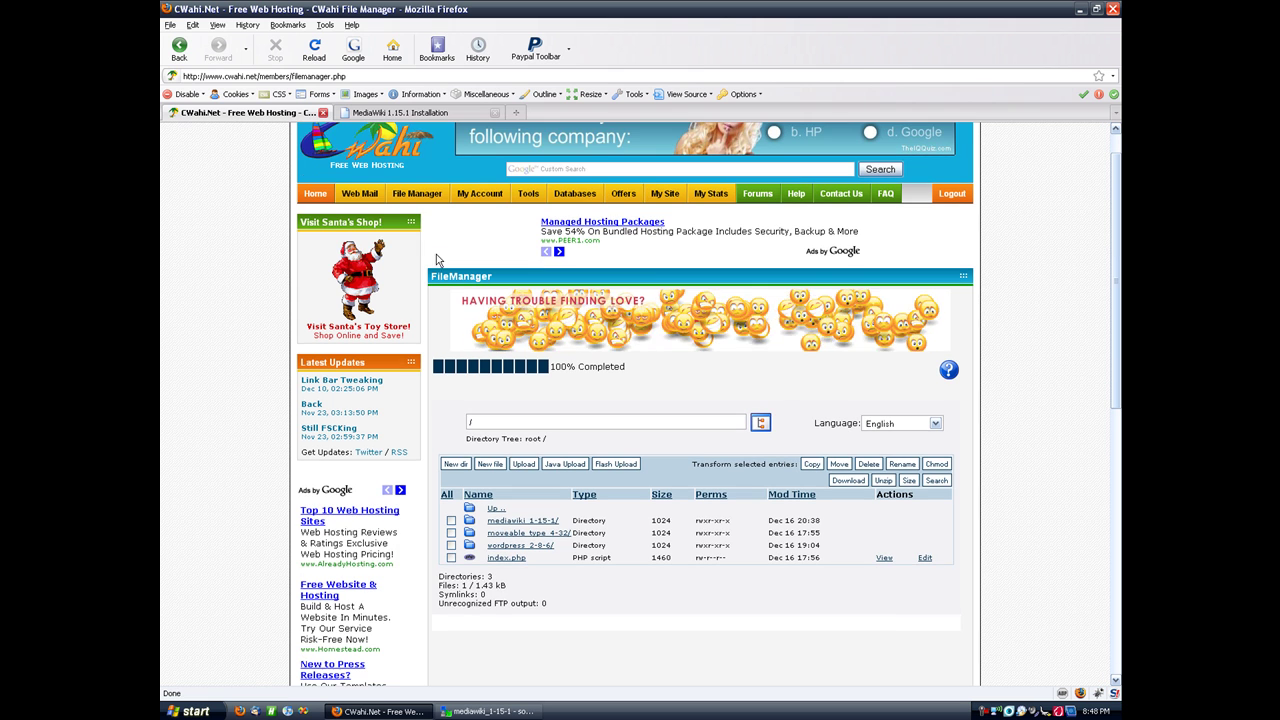
pyautogui.click(503, 521)
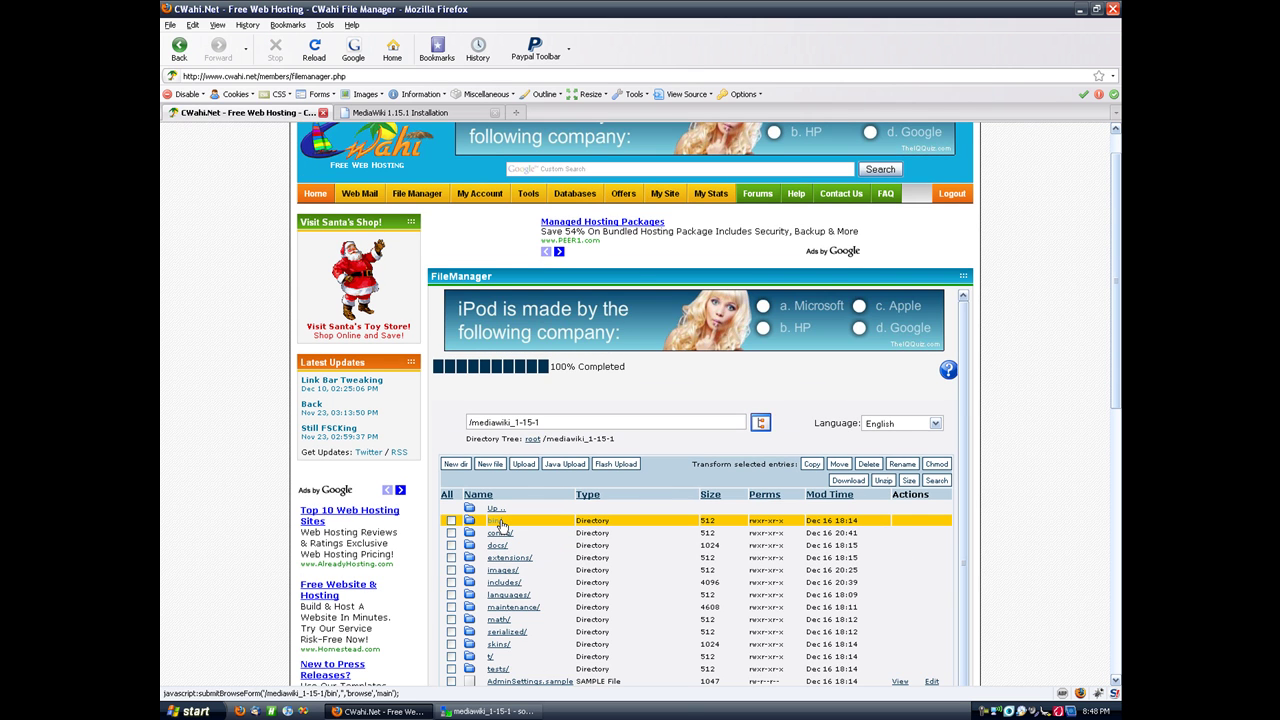
pyautogui.scroll(-1, 495, 470)
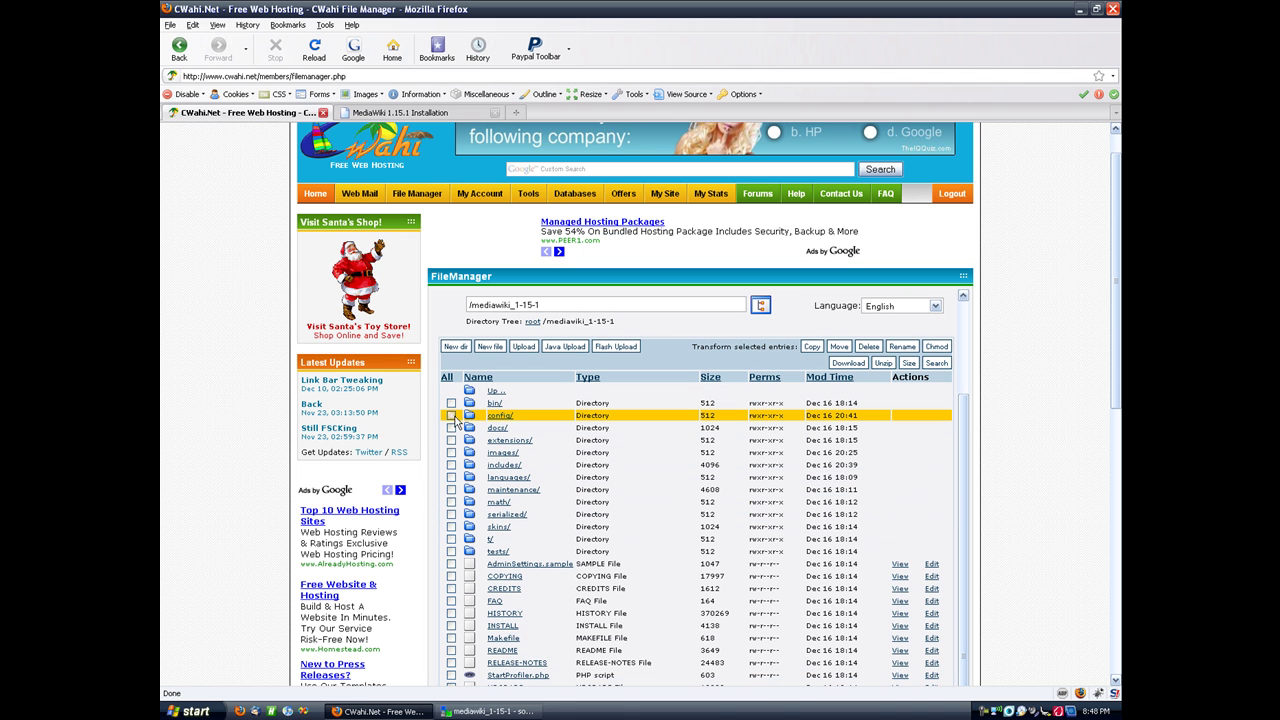
pyautogui.click(451, 415)
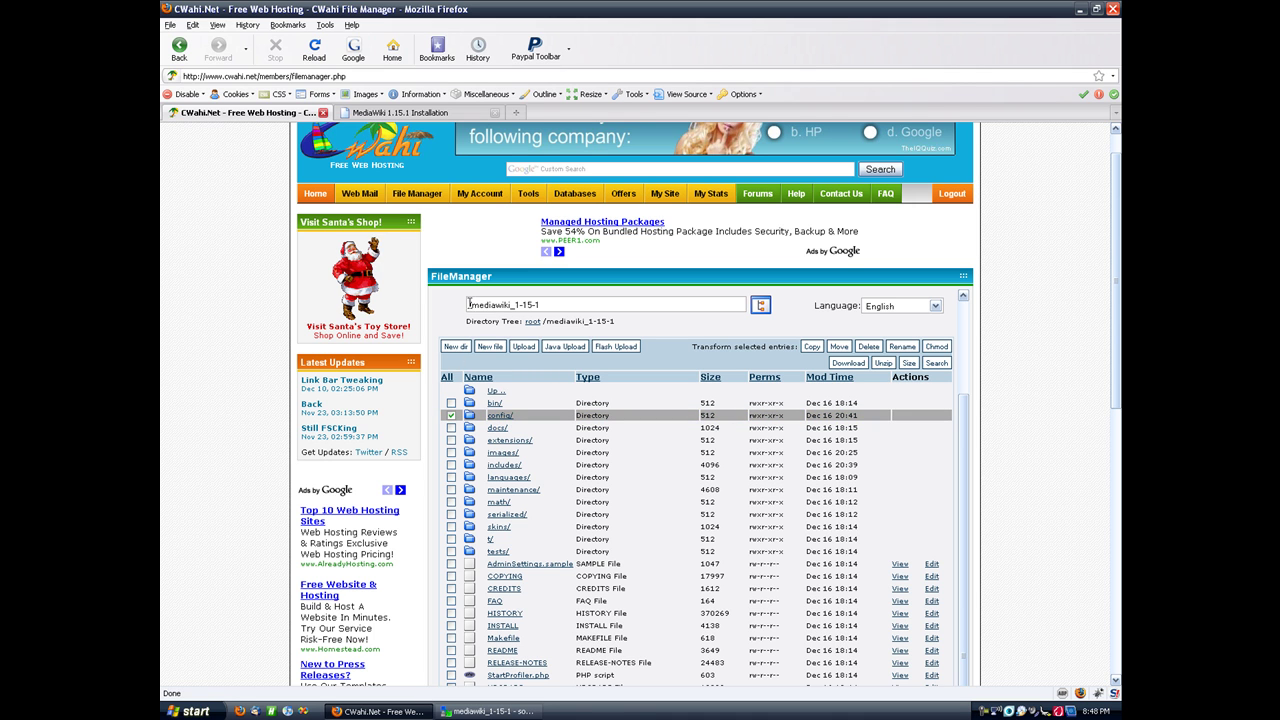
# Step: Chmod the config directory to 777 so the installer can write to it
pyautogui.click(936, 347)
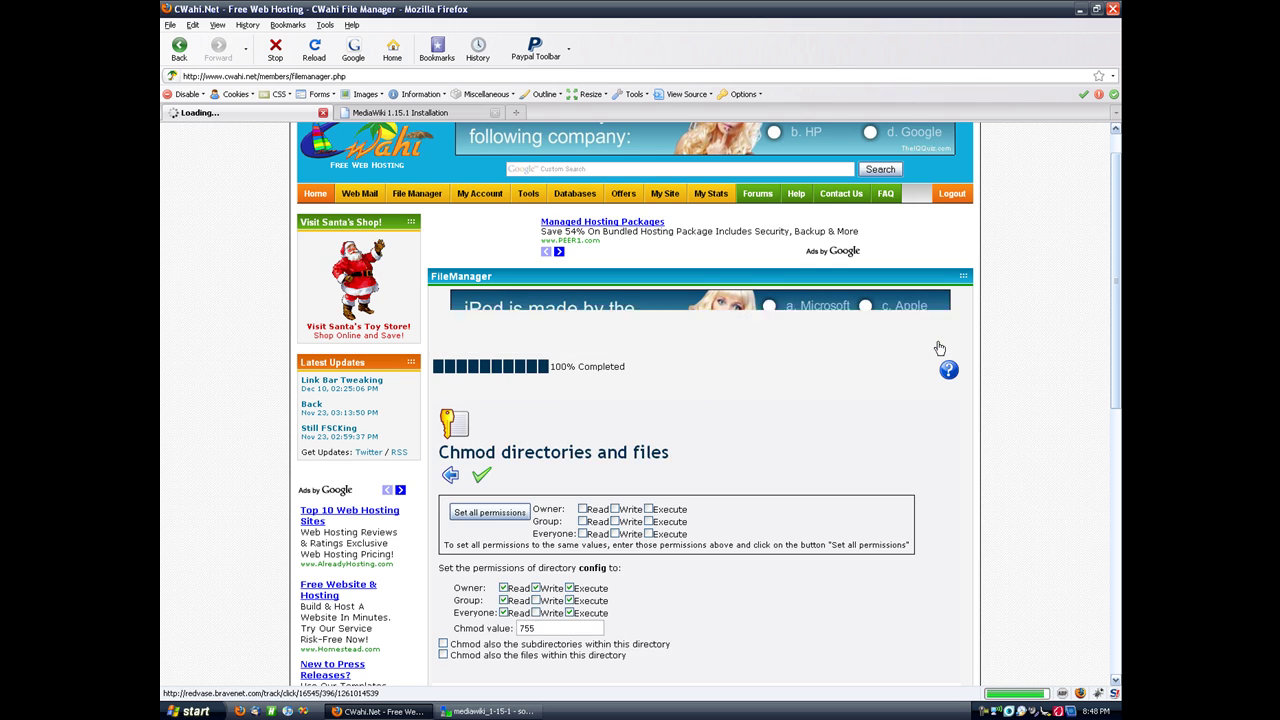
pyautogui.scroll(-3, 938, 348)
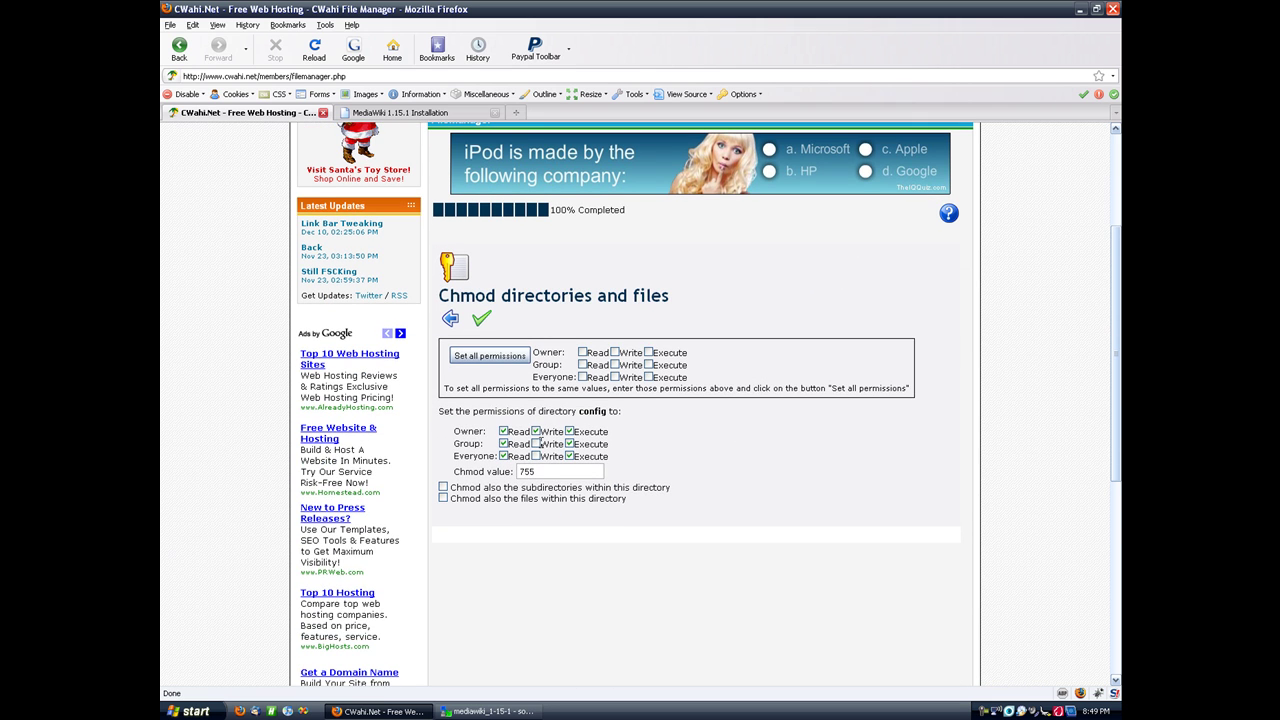
pyautogui.click(536, 444)
pyautogui.click(481, 319)
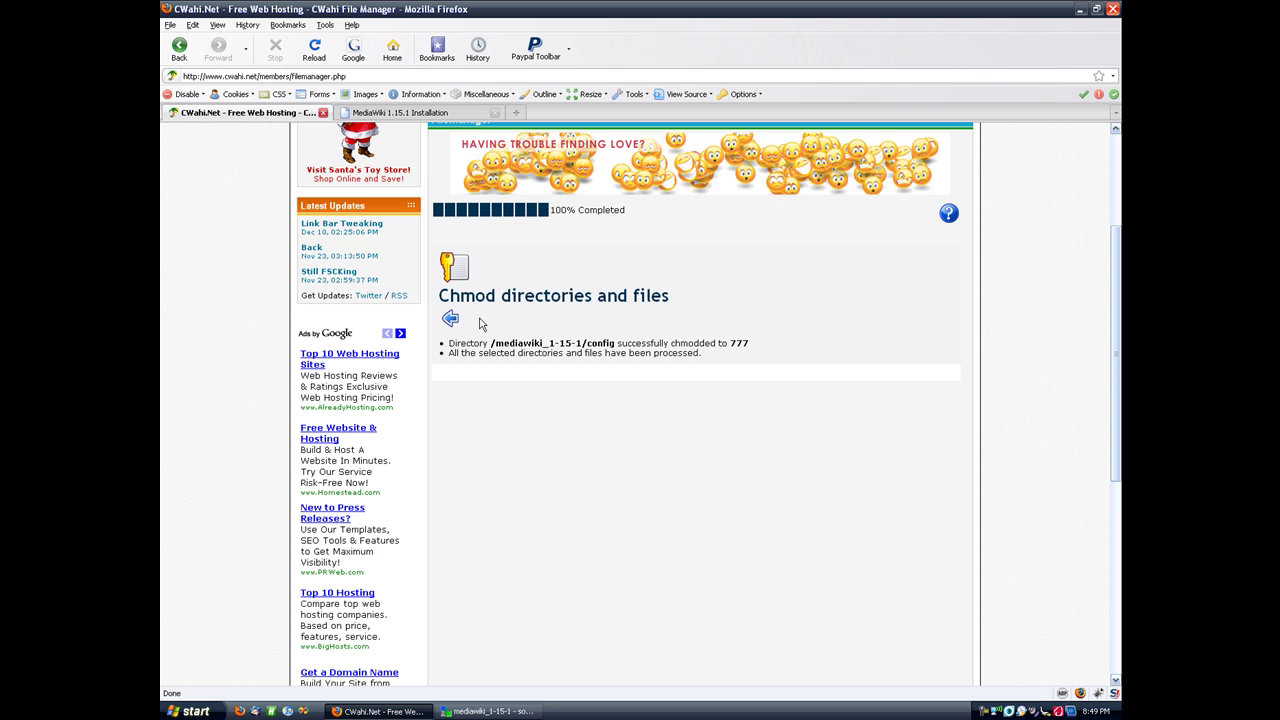
pyautogui.moveTo(587, 343); pyautogui.dragTo(613, 345)
pyautogui.click(613, 349)
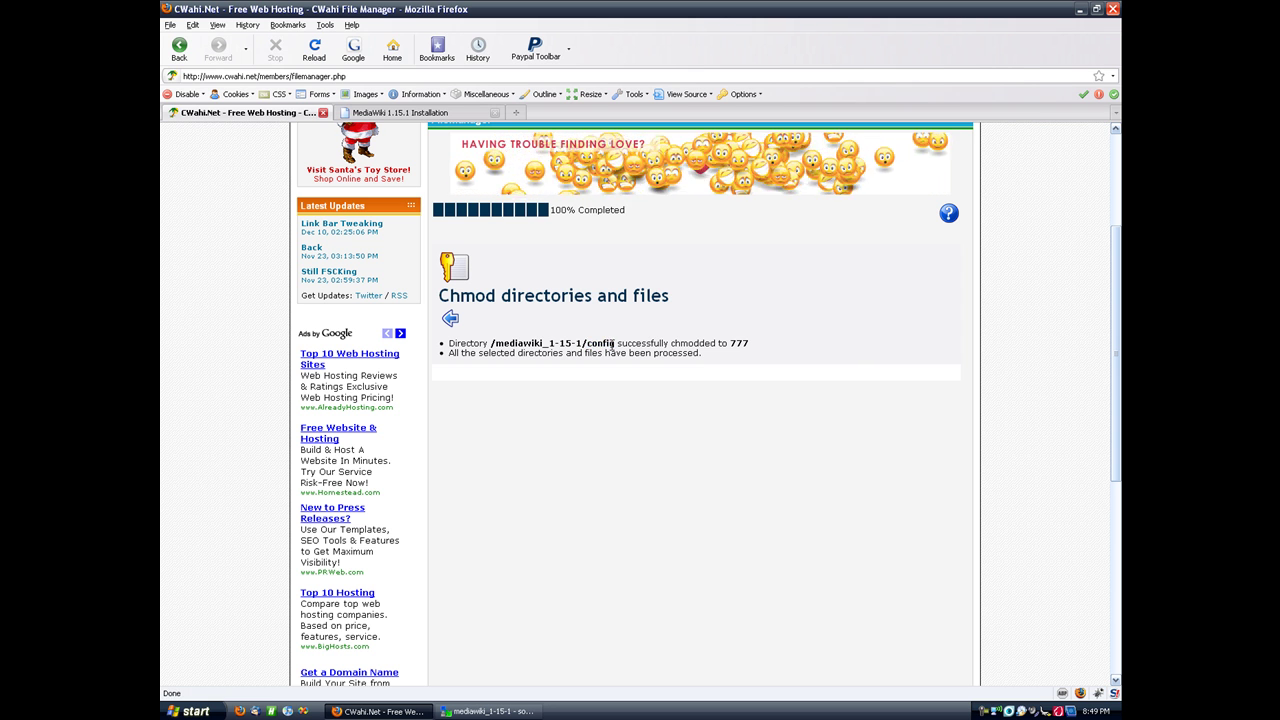
# Step: Go back and rerun 'set up the wiki' so the environment check passes and Site config appears
pyautogui.click(408, 113)
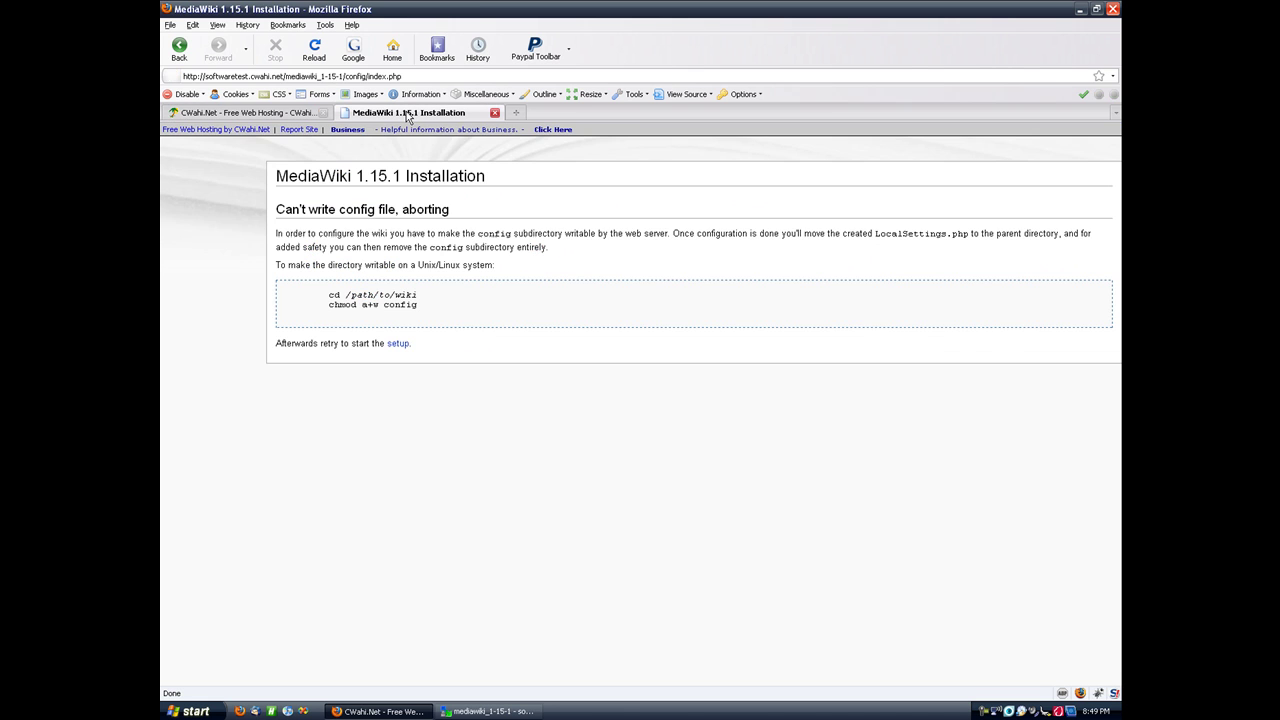
pyautogui.click(179, 46)
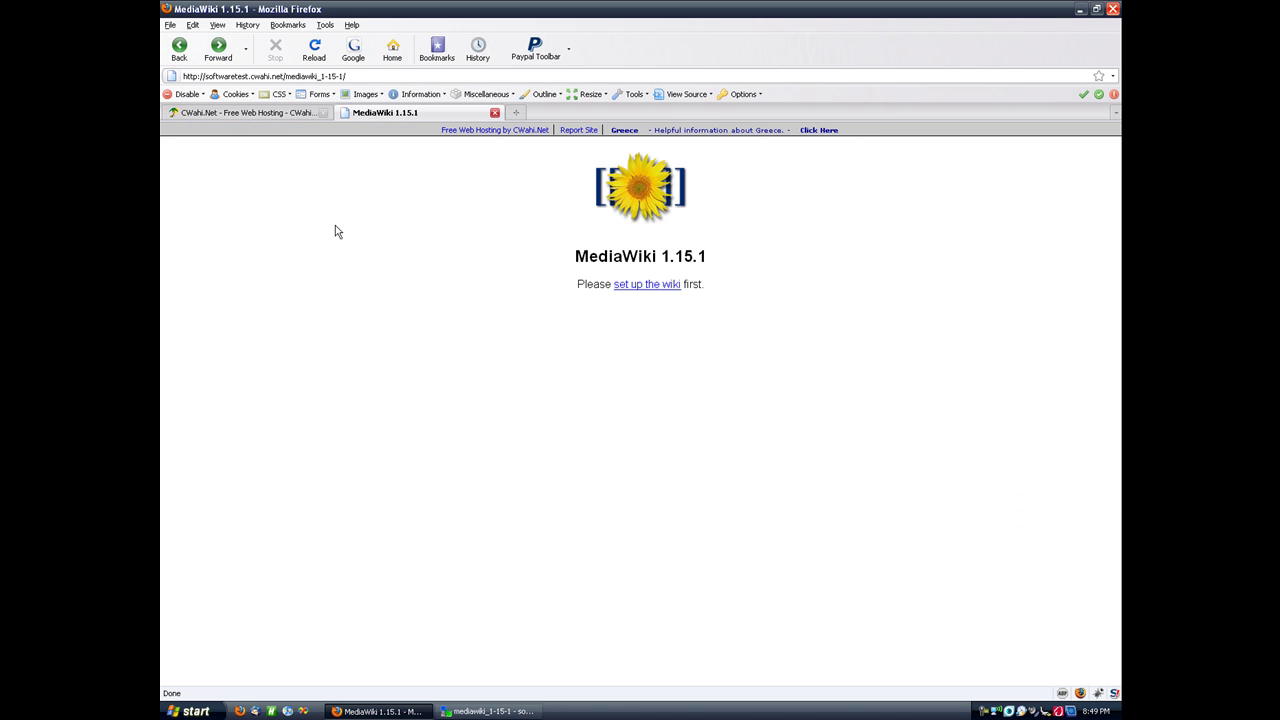
pyautogui.click(626, 287)
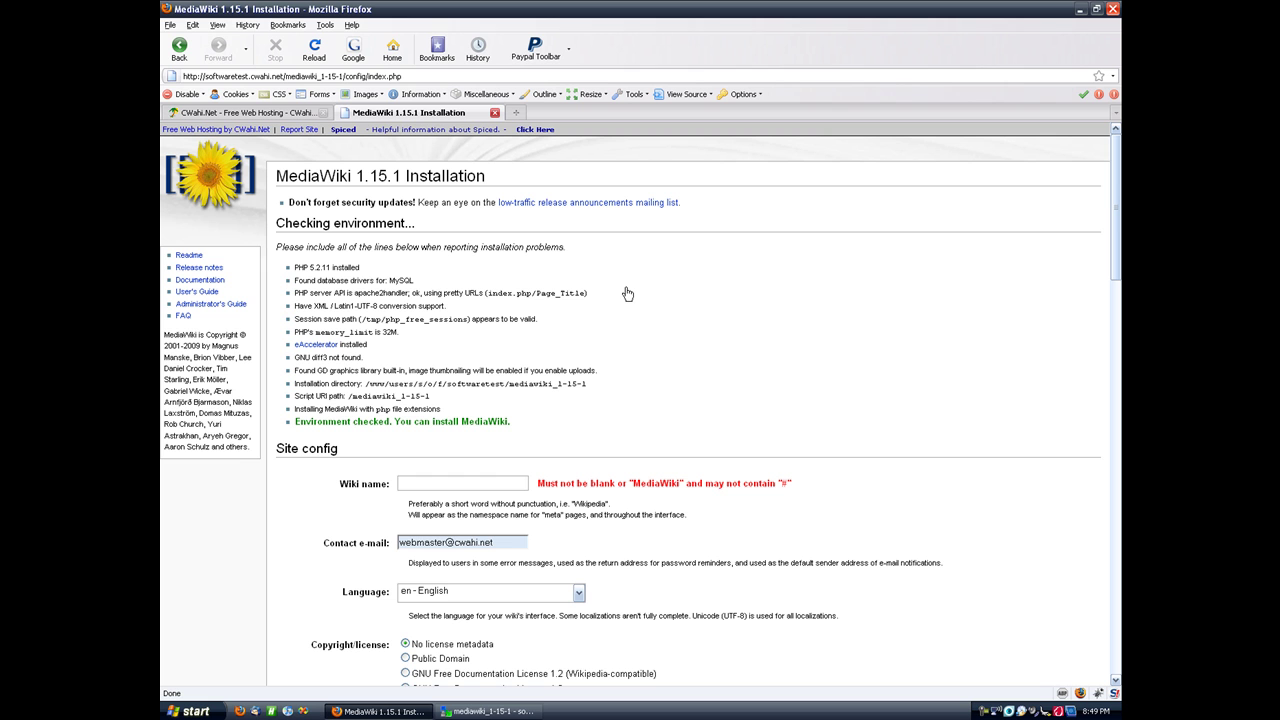
pyautogui.scroll(-3, 627, 293)
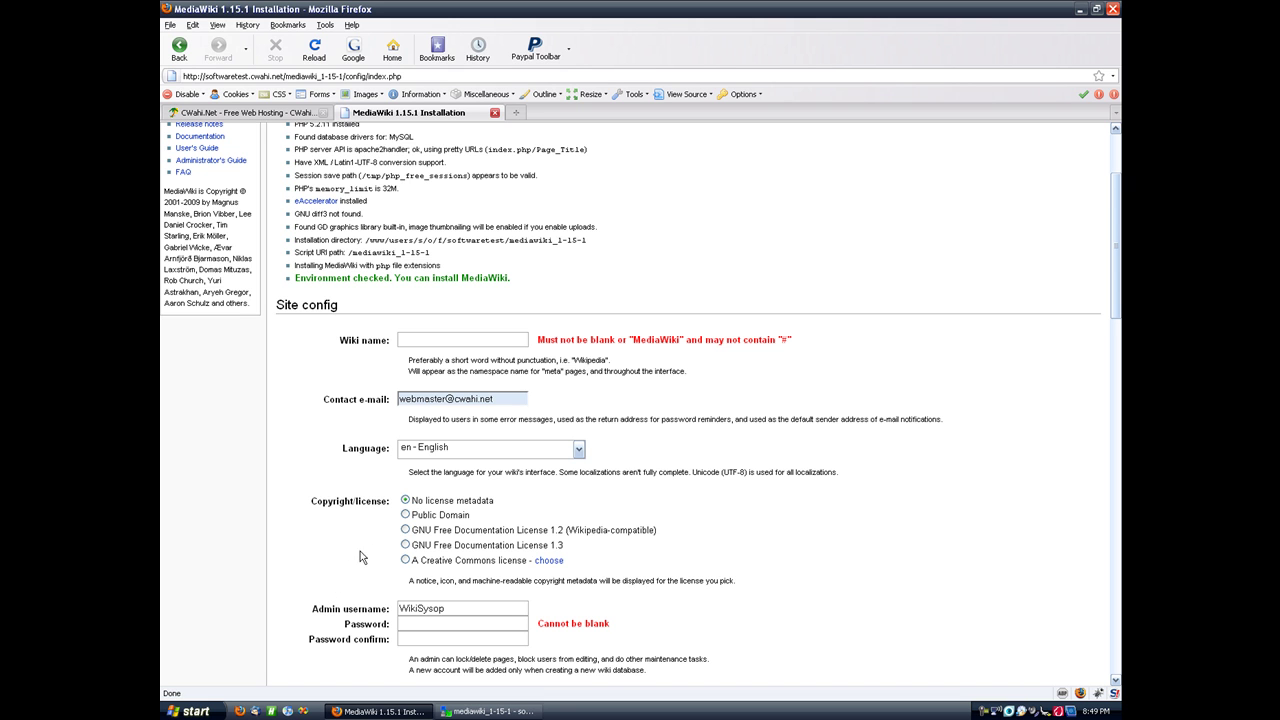
# Step: Choose the Creative Commons Attribution 3.0 Unported licence and carry it back to the installer
pyautogui.click(406, 516)
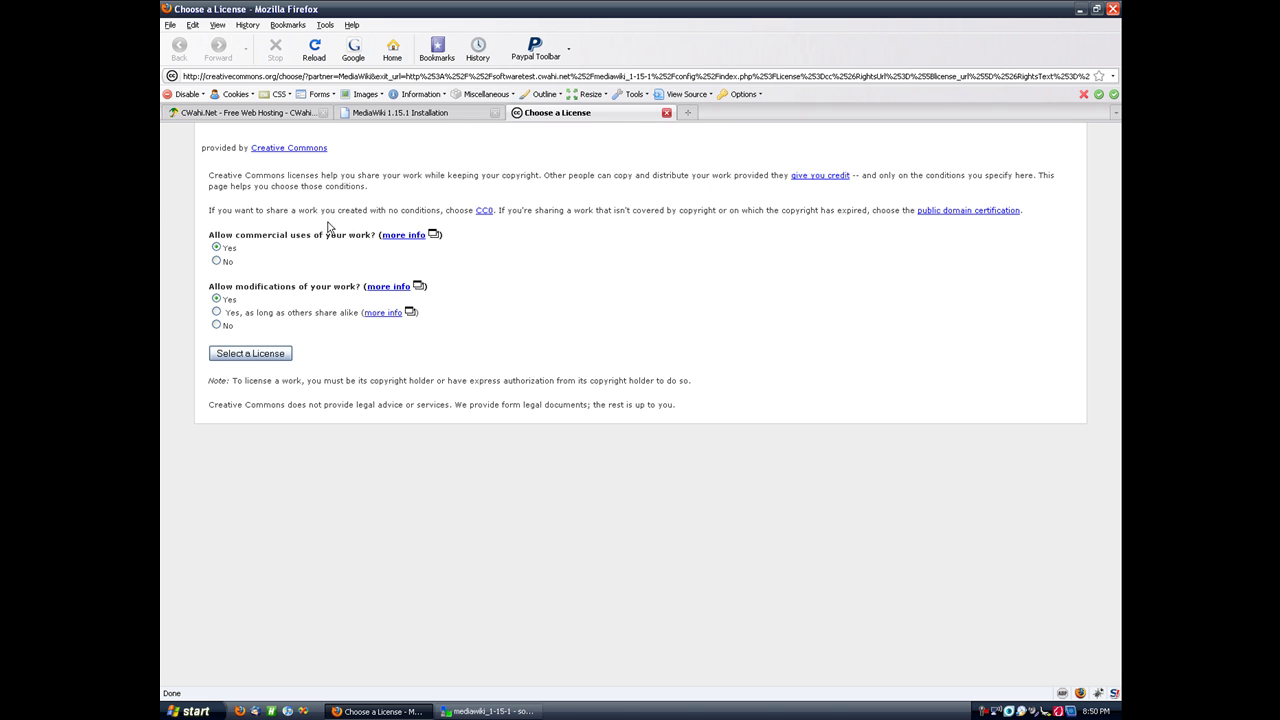
pyautogui.click(262, 355)
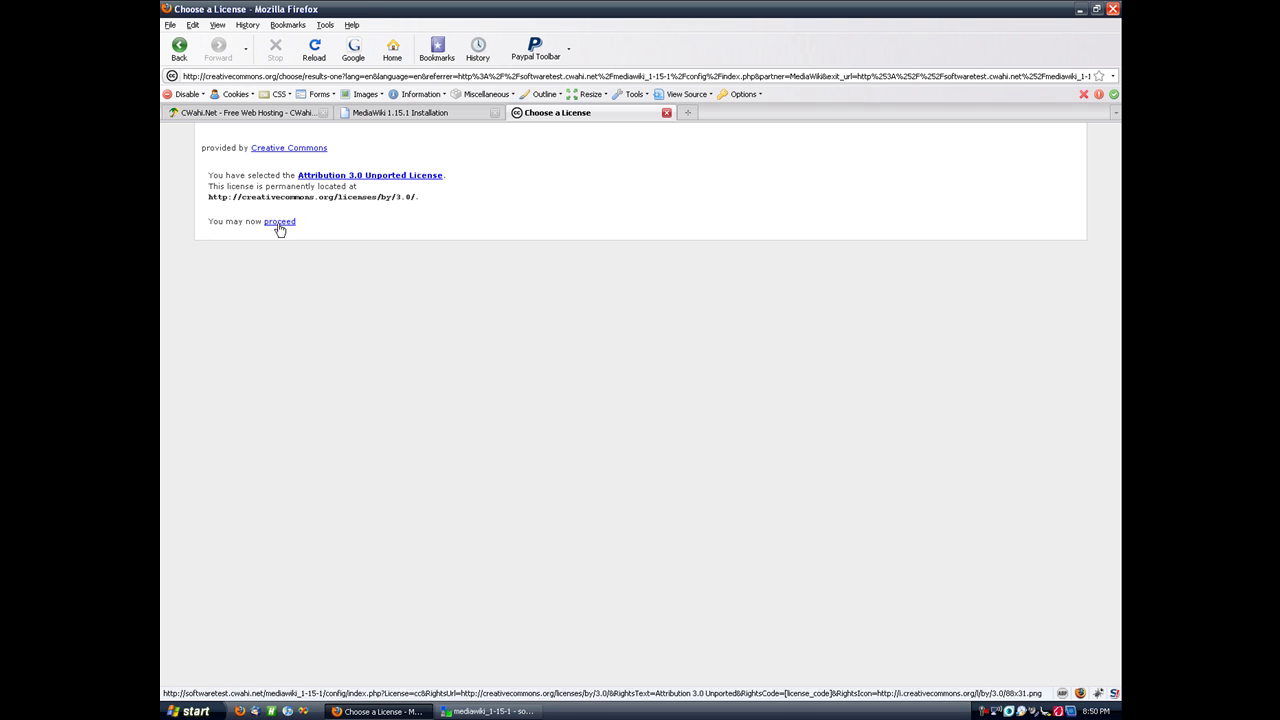
pyautogui.click(279, 222)
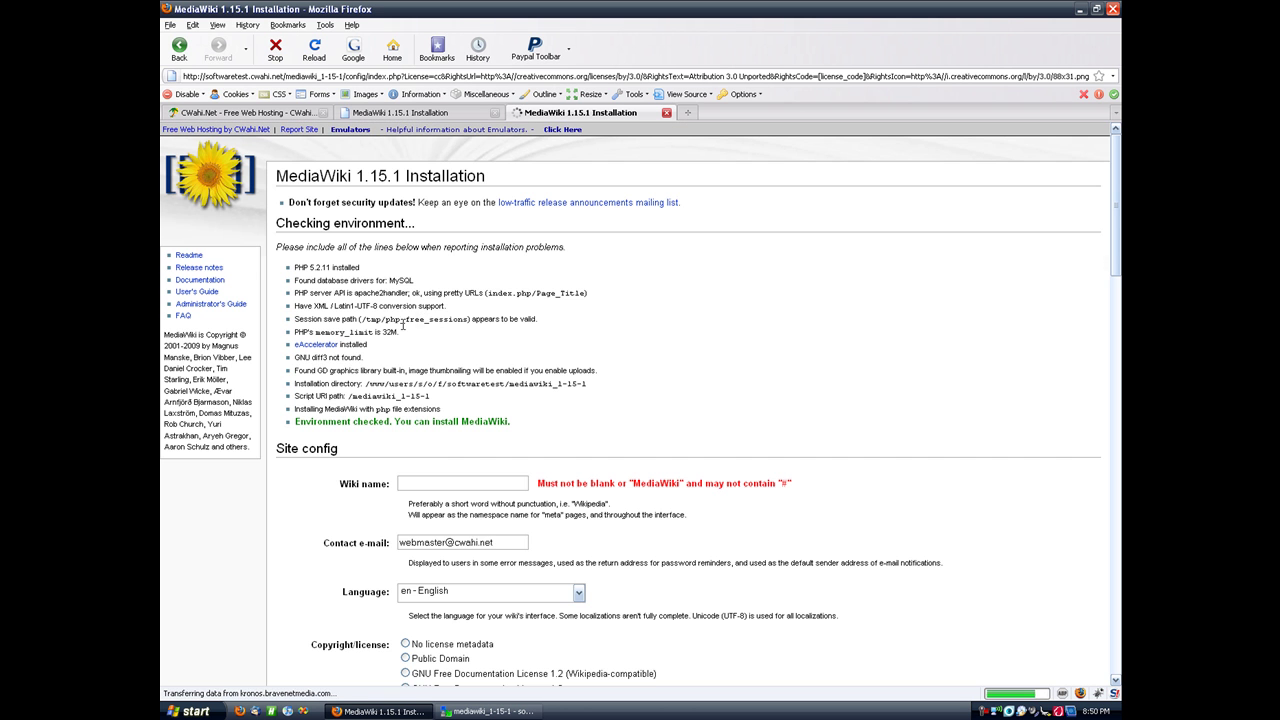
pyautogui.scroll(-3, 436, 440)
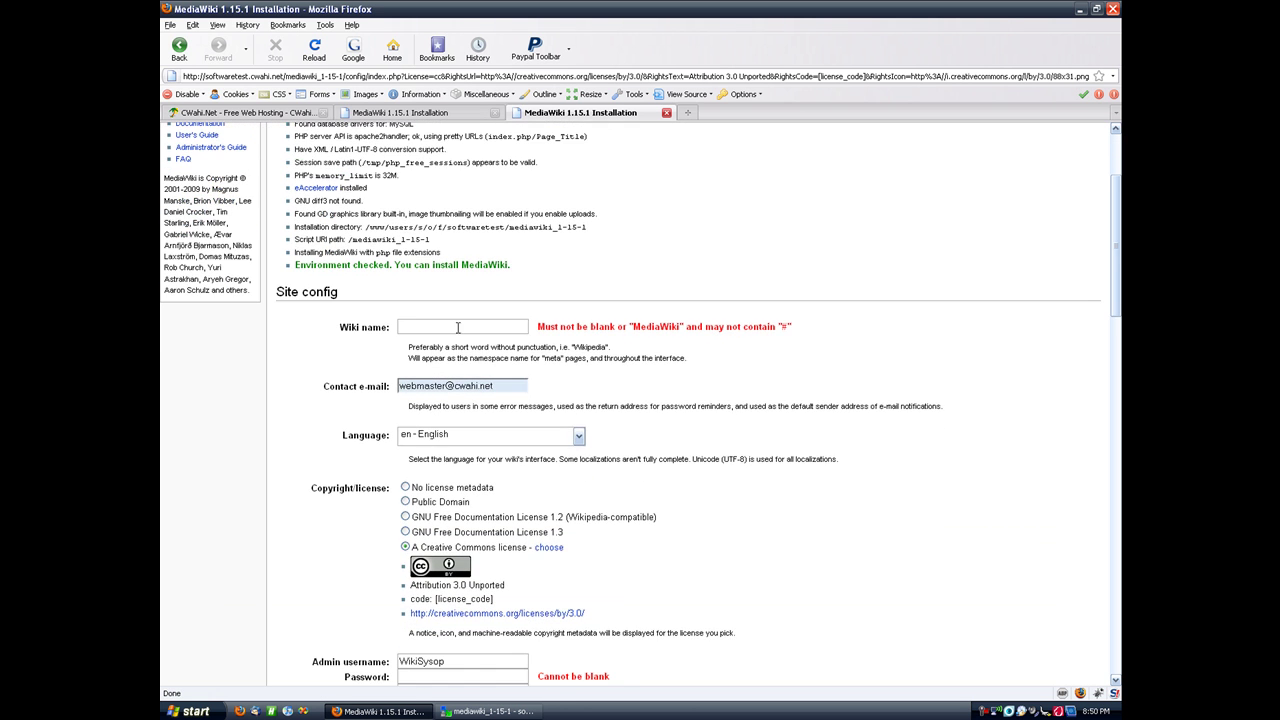
pyautogui.scroll(-2, 349, 505)
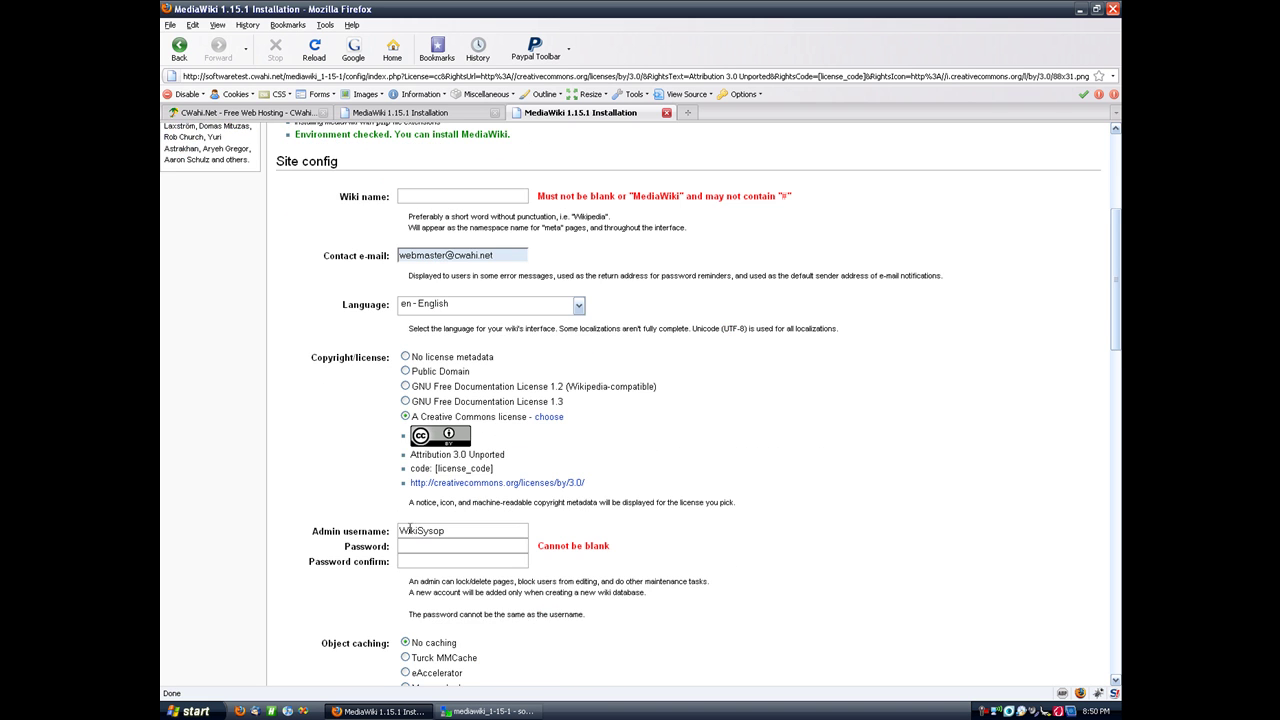
# Step: Close the duplicate, older installer page
pyautogui.click(440, 113)
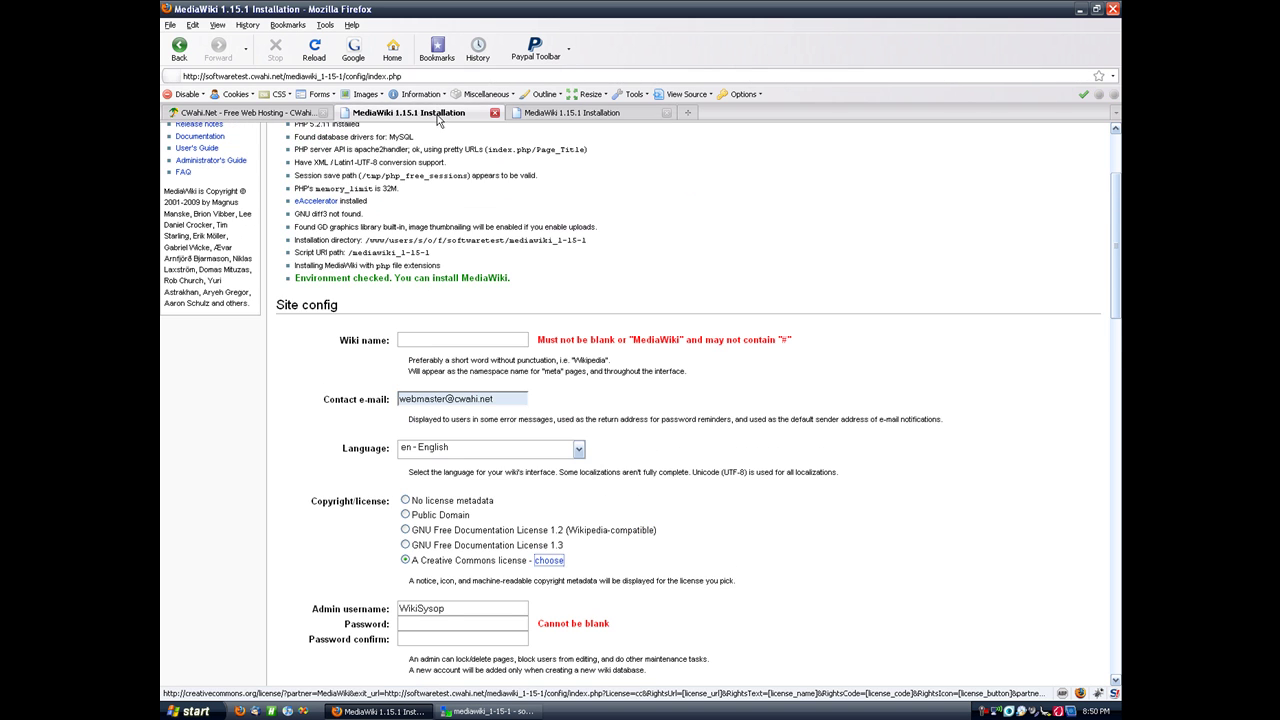
pyautogui.click(494, 113)
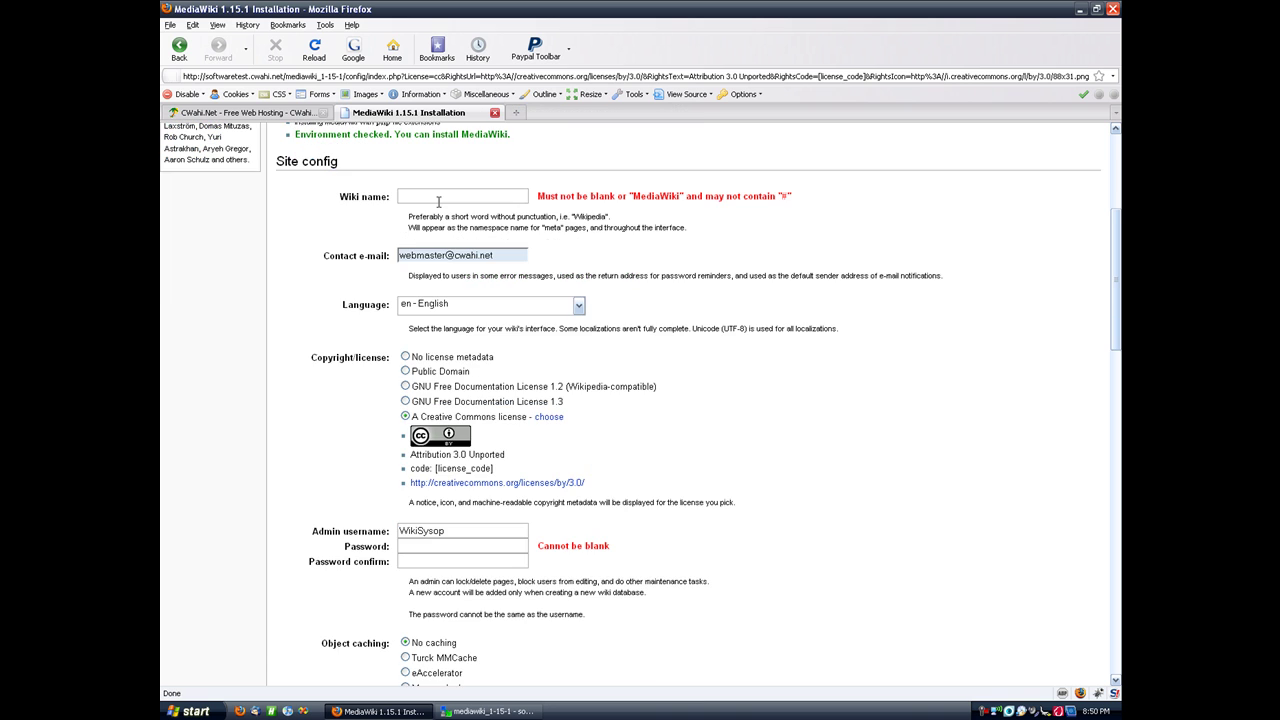
pyautogui.scroll(1, 331, 307)
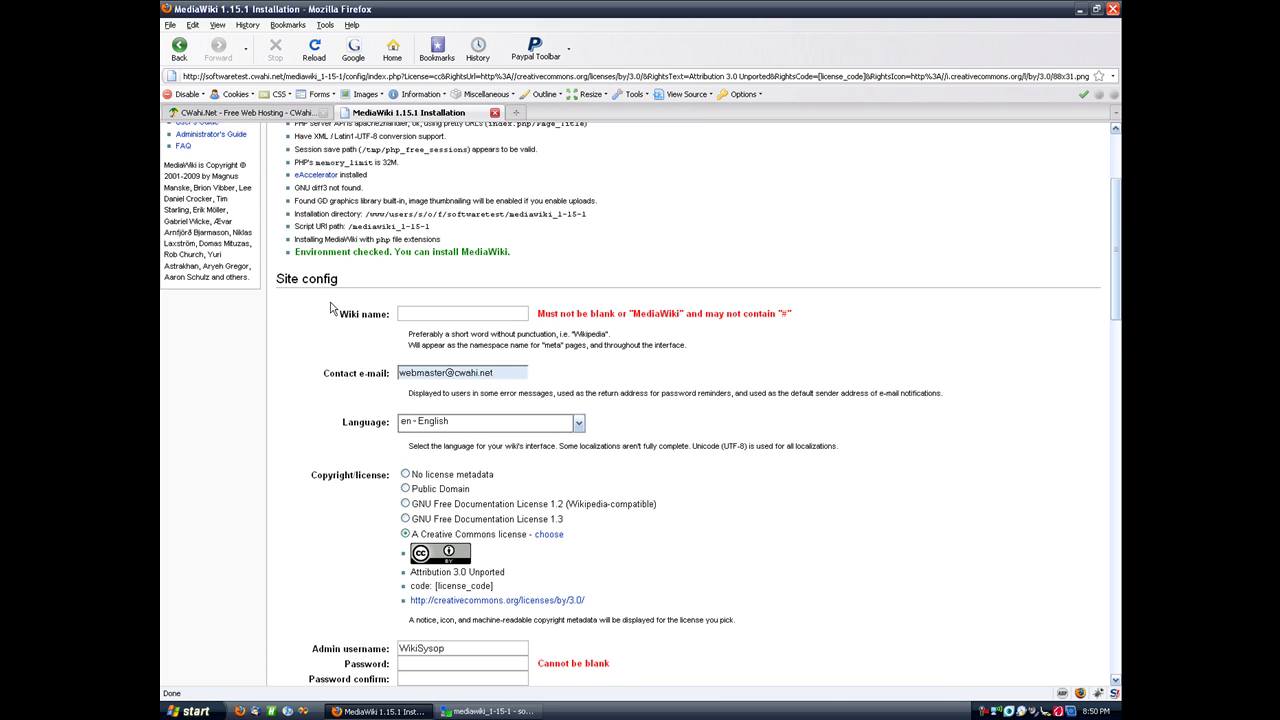
# Step: Name the wiki CWahiWiki and replace 'webmaster' in the contact e-mail with the account name
pyautogui.click(439, 314)
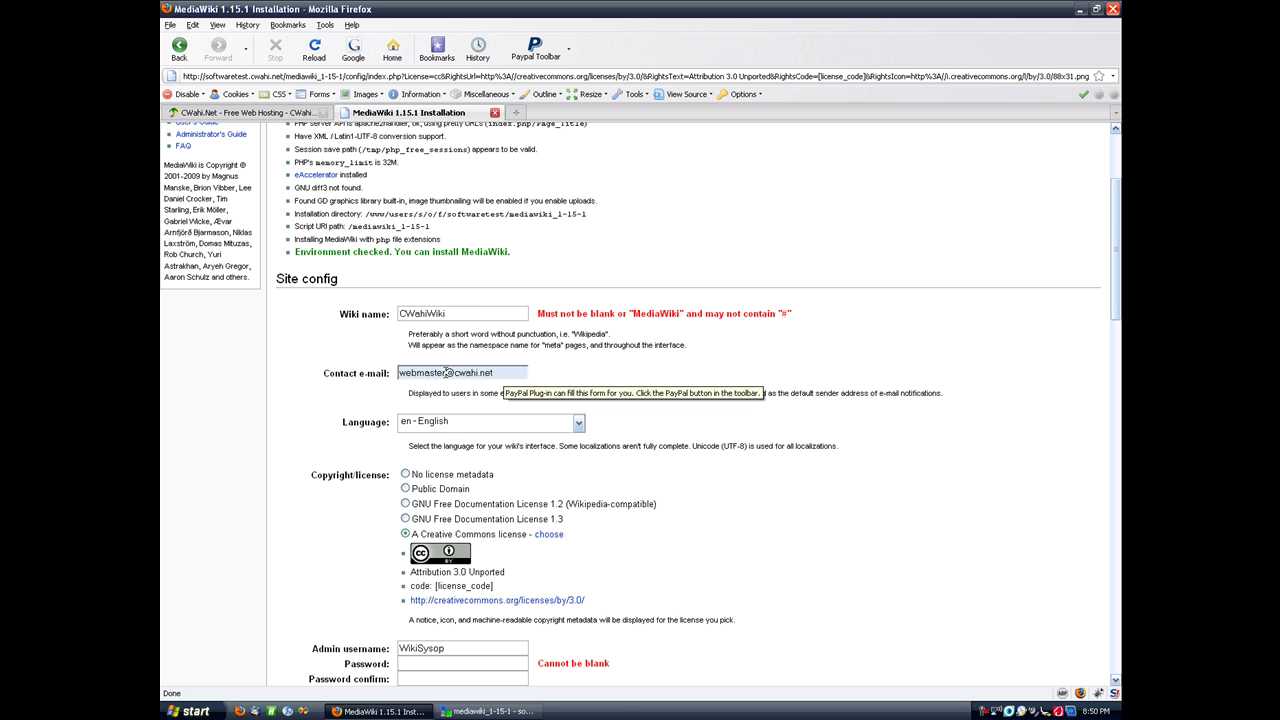
pyautogui.moveTo(446, 372); pyautogui.dragTo(388, 371)
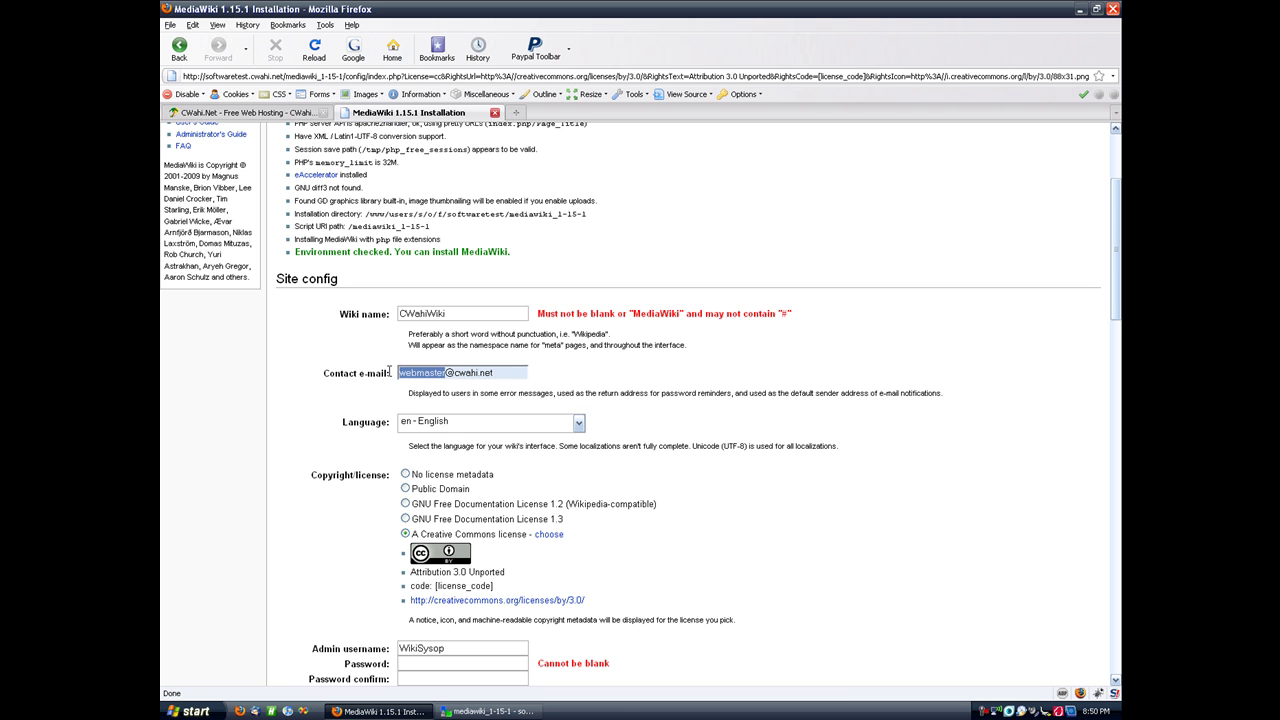
pyautogui.write('softwaretest')
pyautogui.doubleClick(443, 372)
pyautogui.click(443, 372)
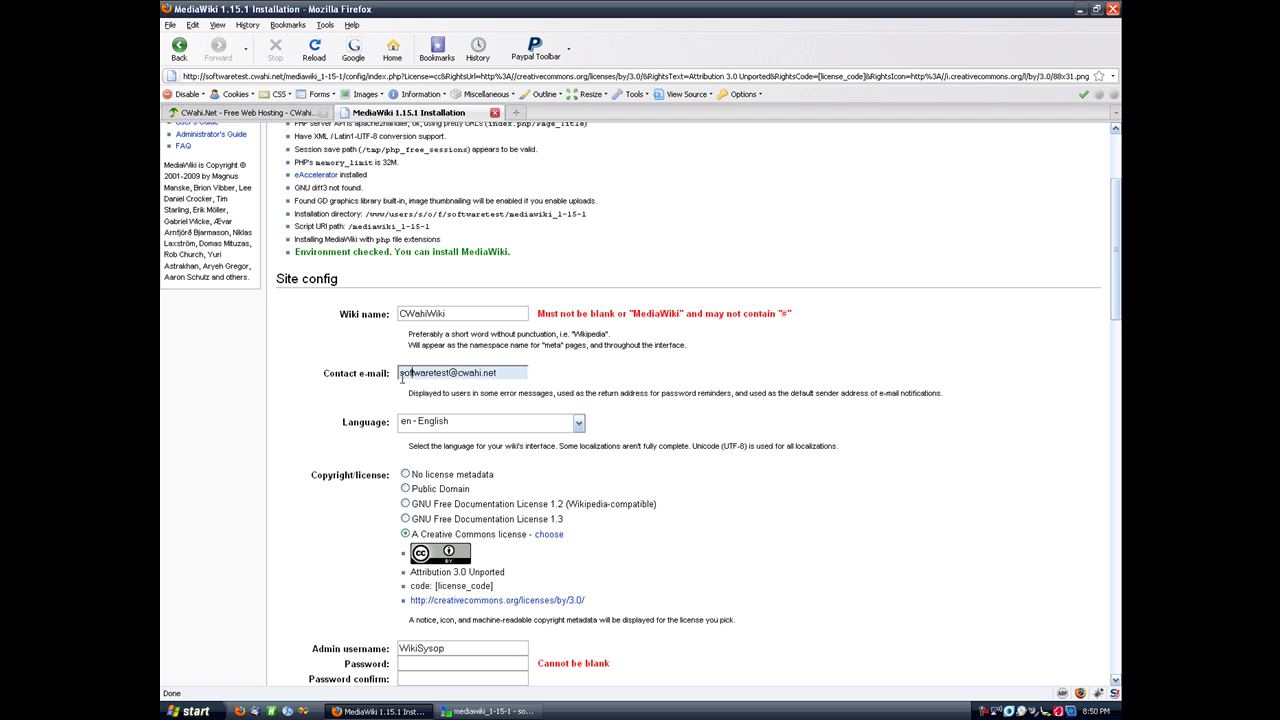
# Step: Change the admin username from WikiSysop to Admin and enter and confirm its password
pyautogui.scroll(-4, 352, 390)
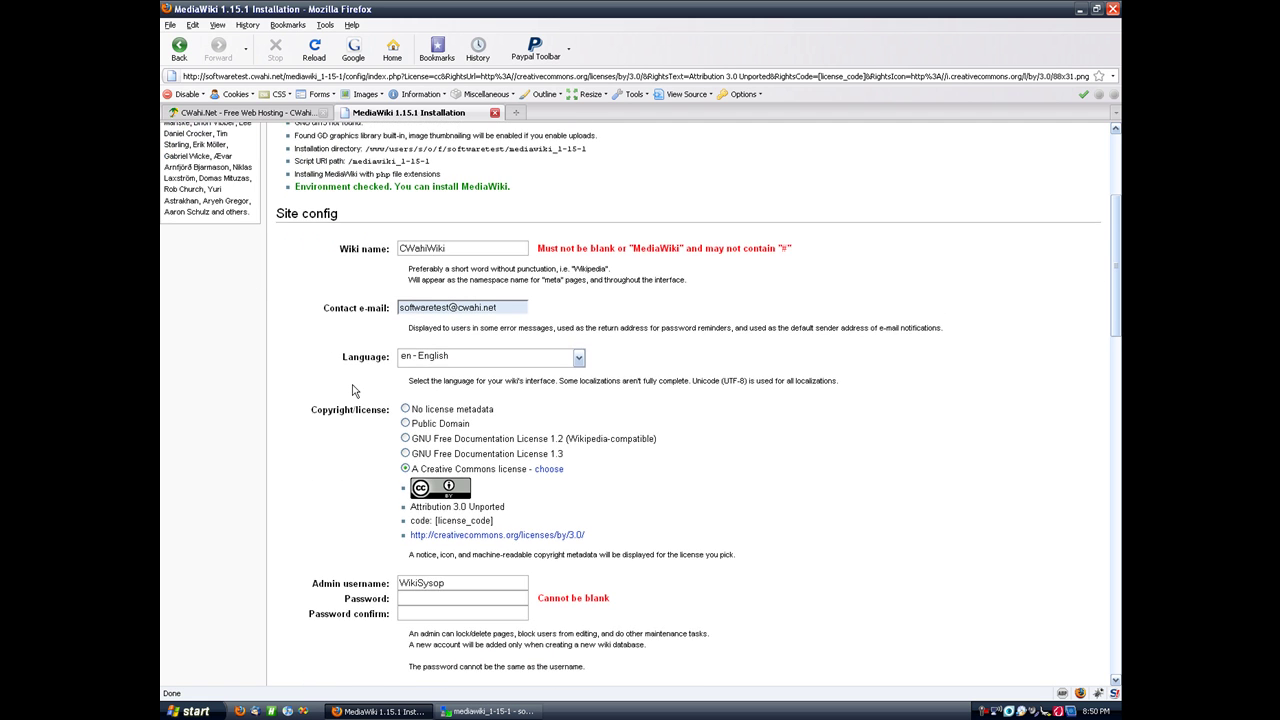
pyautogui.scroll(-2, 352, 390)
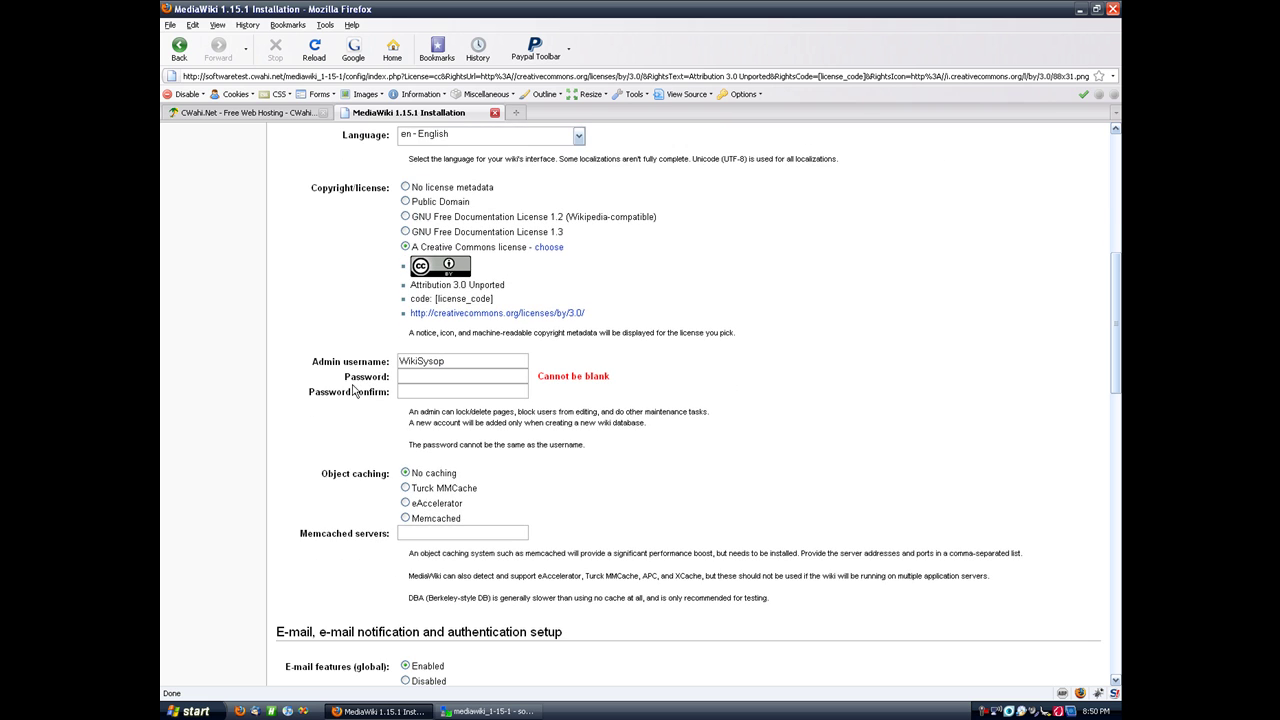
pyautogui.scroll(-3, 340, 342)
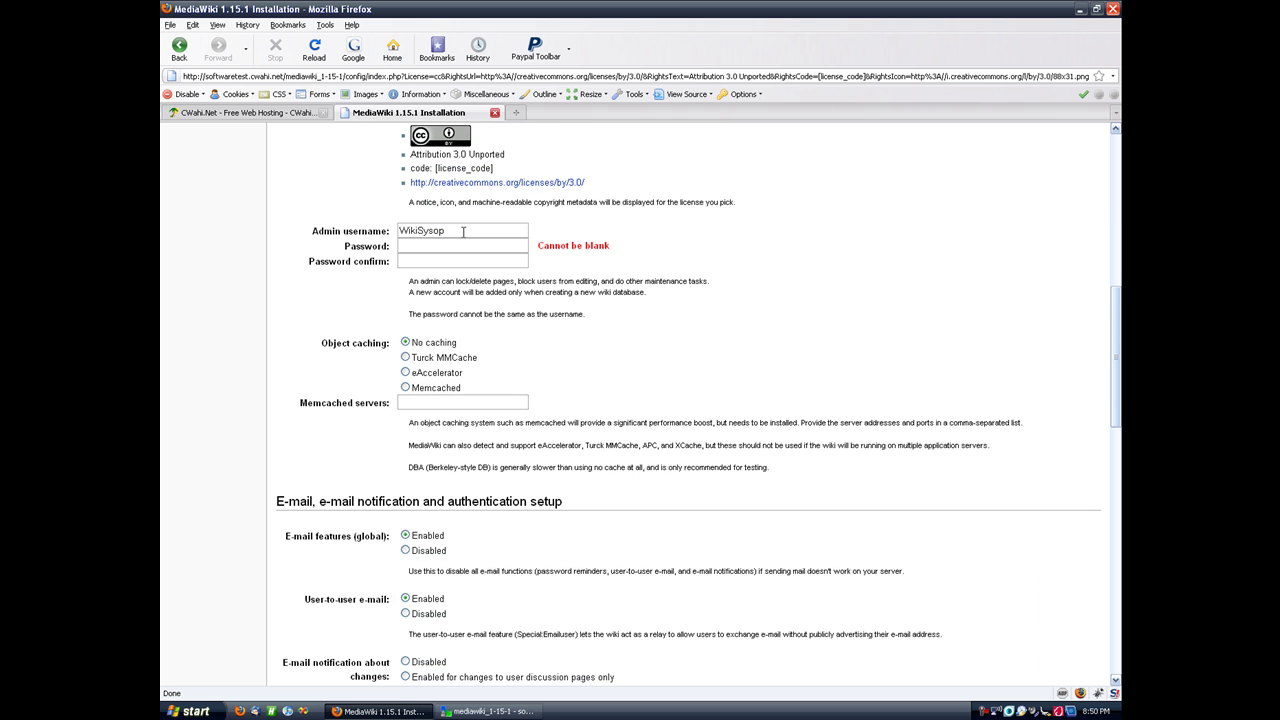
pyautogui.moveTo(464, 231); pyautogui.dragTo(380, 230)
pyautogui.write('Ad*********')
pyautogui.press('Tab')
pyautogui.write('***')
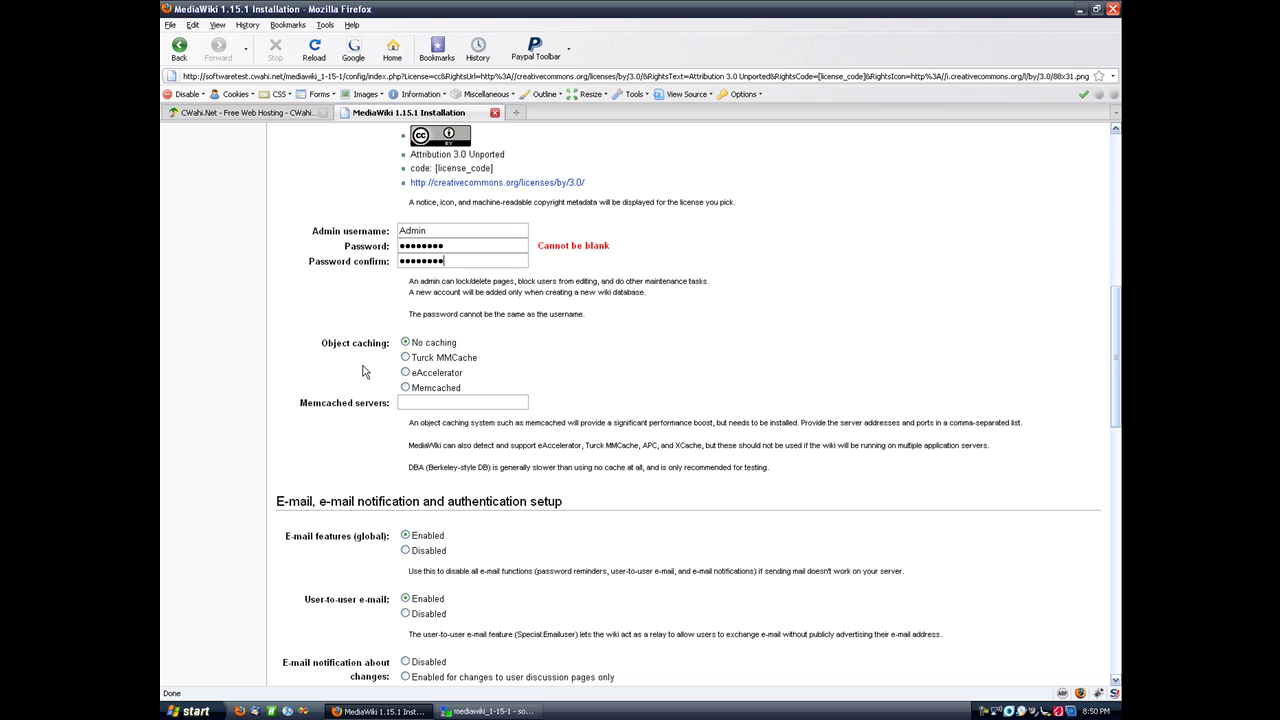
# Step: Scroll to the Database config section showing localhost, wikidb and wikiuser defaults
pyautogui.scroll(-7, 365, 371)
pyautogui.scroll(-9, 365, 371)
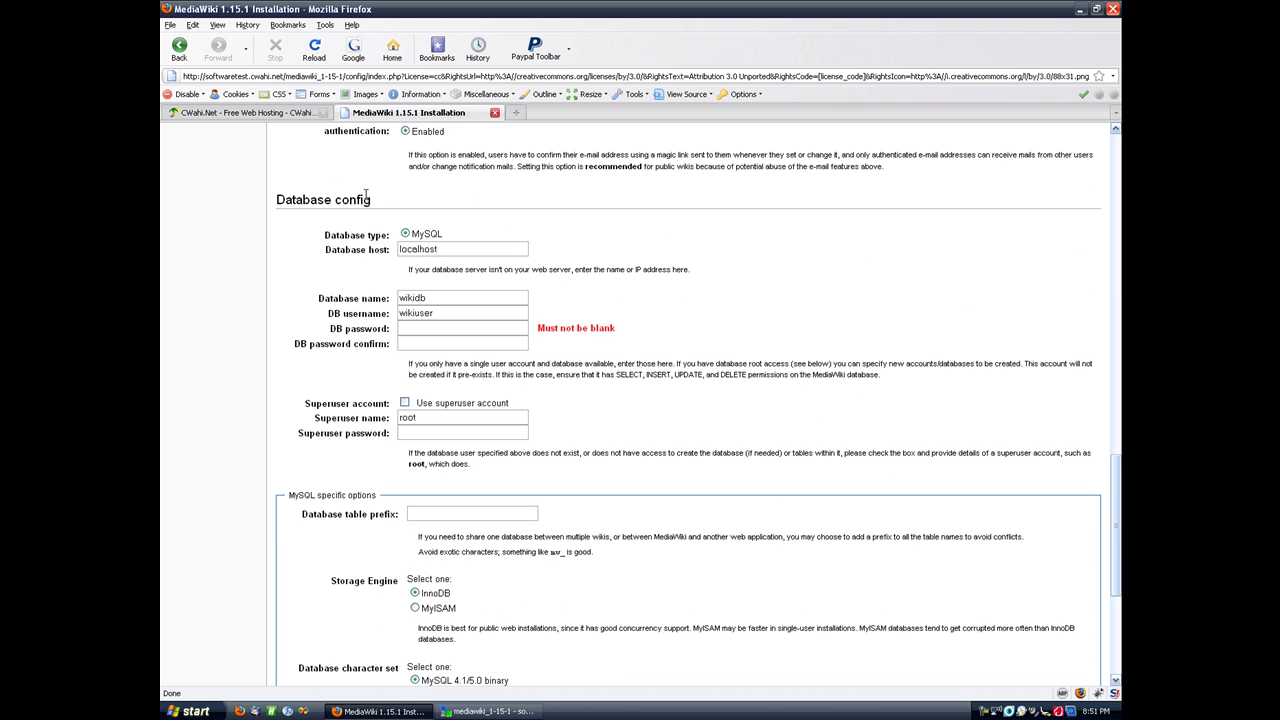
pyautogui.scroll(9, 340, 231)
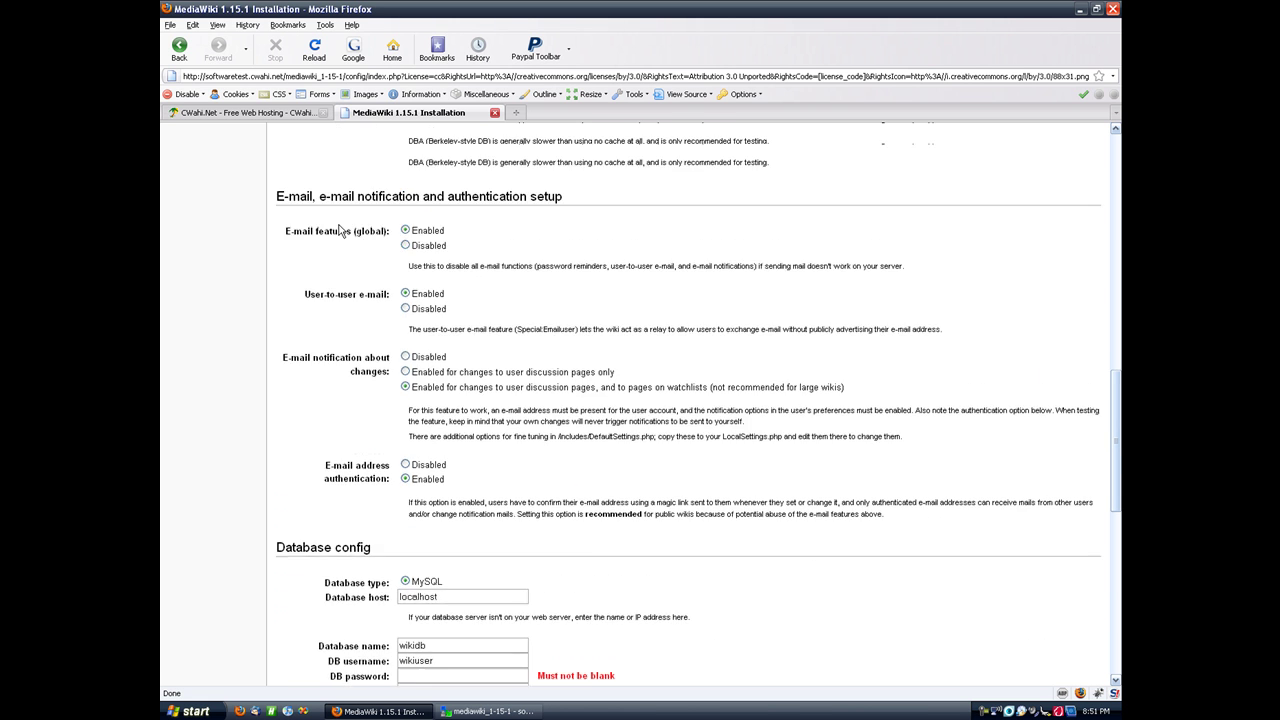
pyautogui.scroll(5, 340, 231)
pyautogui.scroll(-2, 340, 231)
pyautogui.scroll(-4, 363, 353)
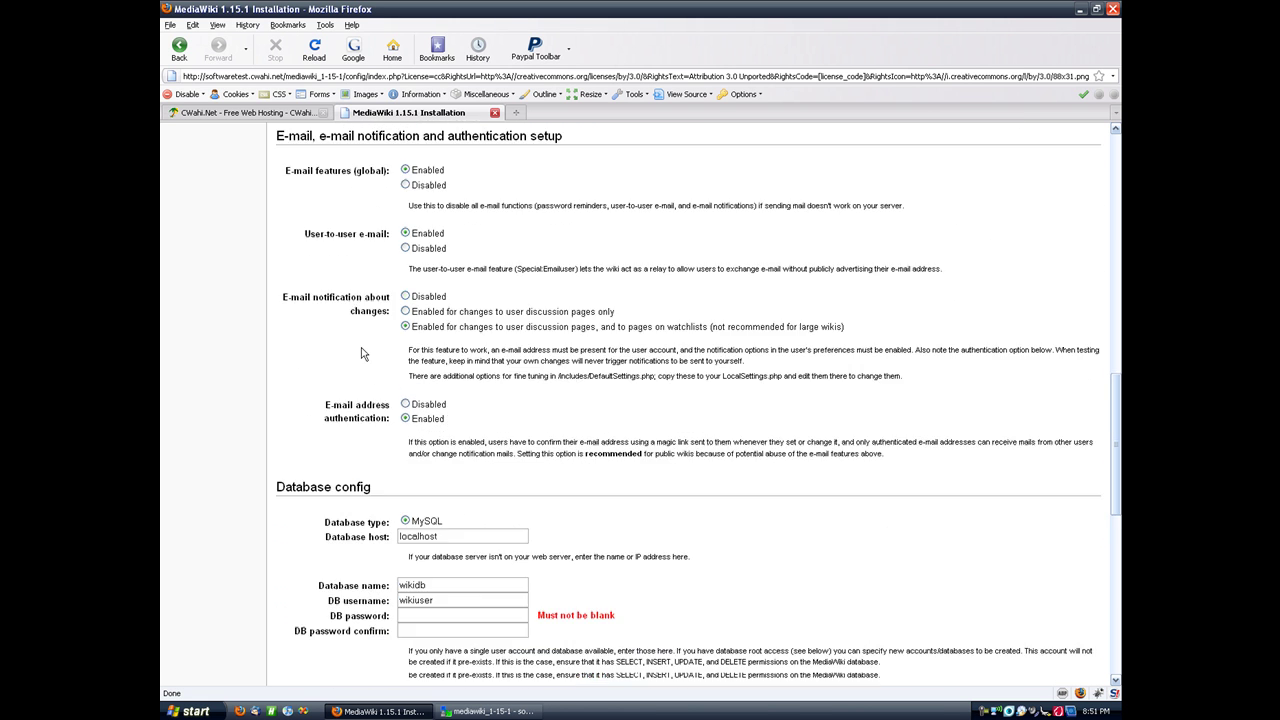
pyautogui.scroll(-2, 363, 353)
pyautogui.scroll(-4, 363, 353)
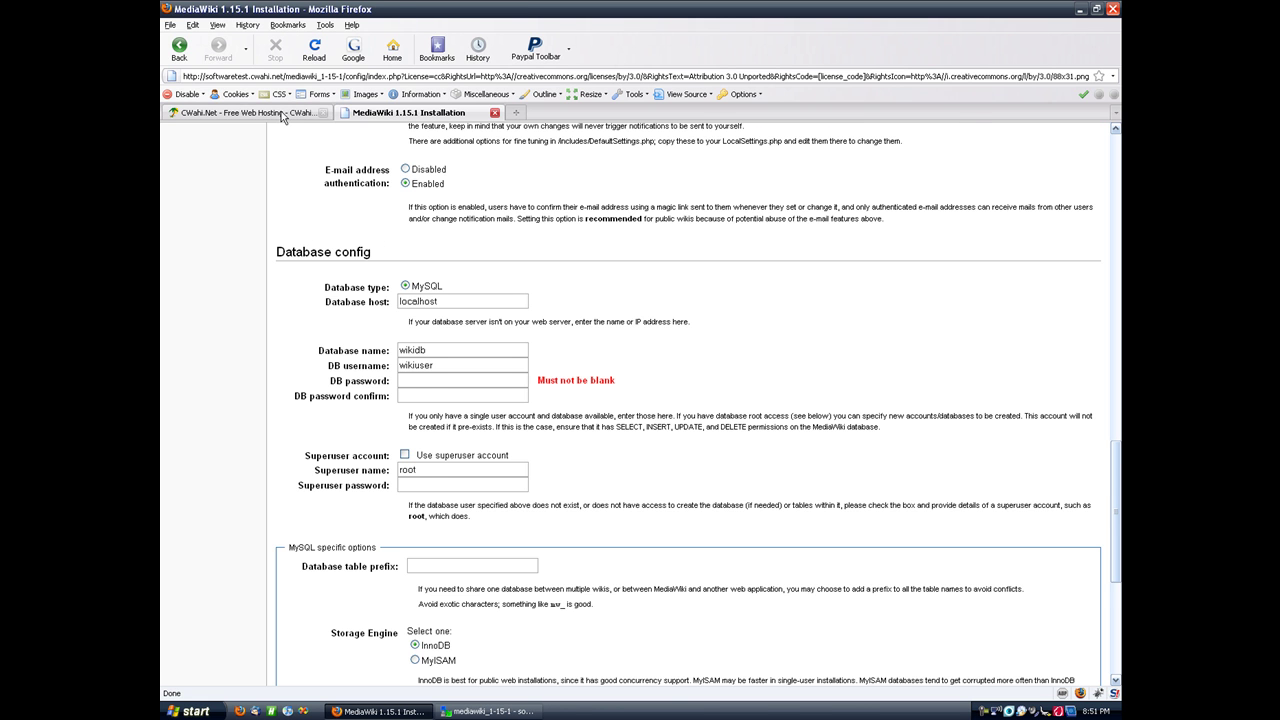
# Step: Copy the DB host fdb-1-15.cwahi.net and the hosting database name into the installer's fields
pyautogui.click(281, 111)
pyautogui.scroll(1, 510, 298)
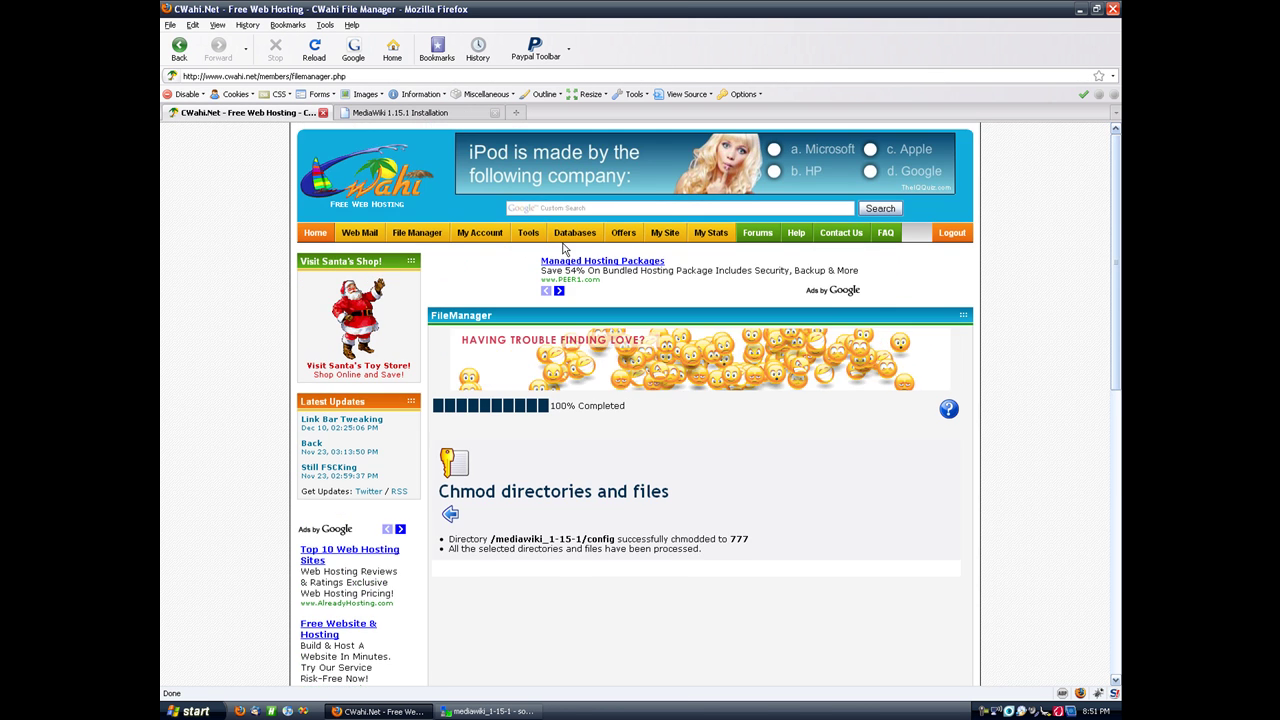
pyautogui.click(577, 233)
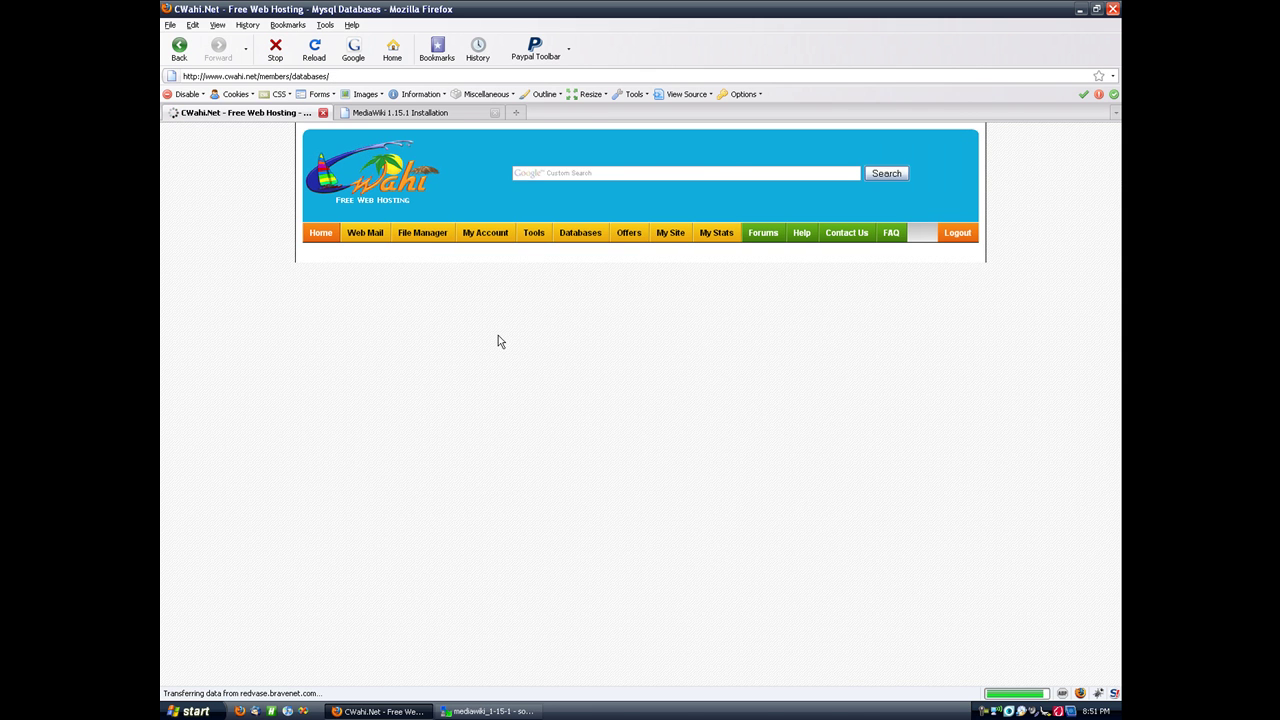
pyautogui.scroll(-3, 497, 350)
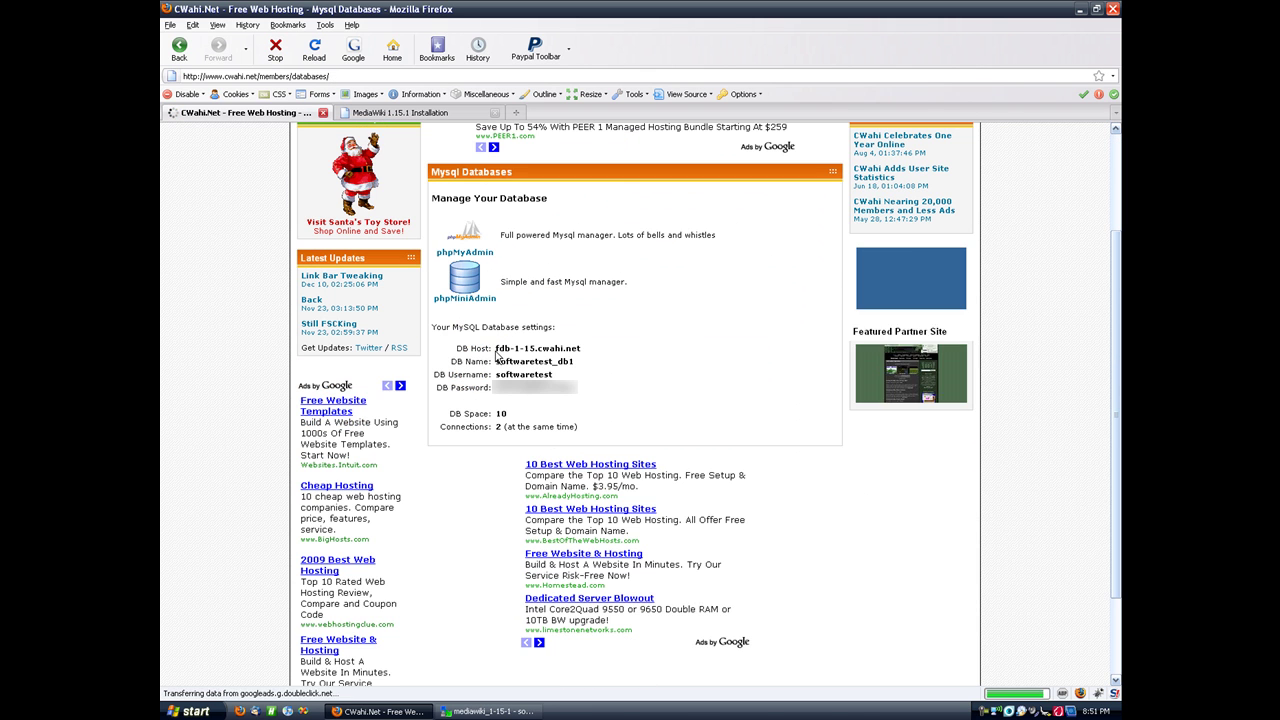
pyautogui.moveTo(495, 349); pyautogui.dragTo(588, 352)
pyautogui.hotkey('ctrl', 'c')
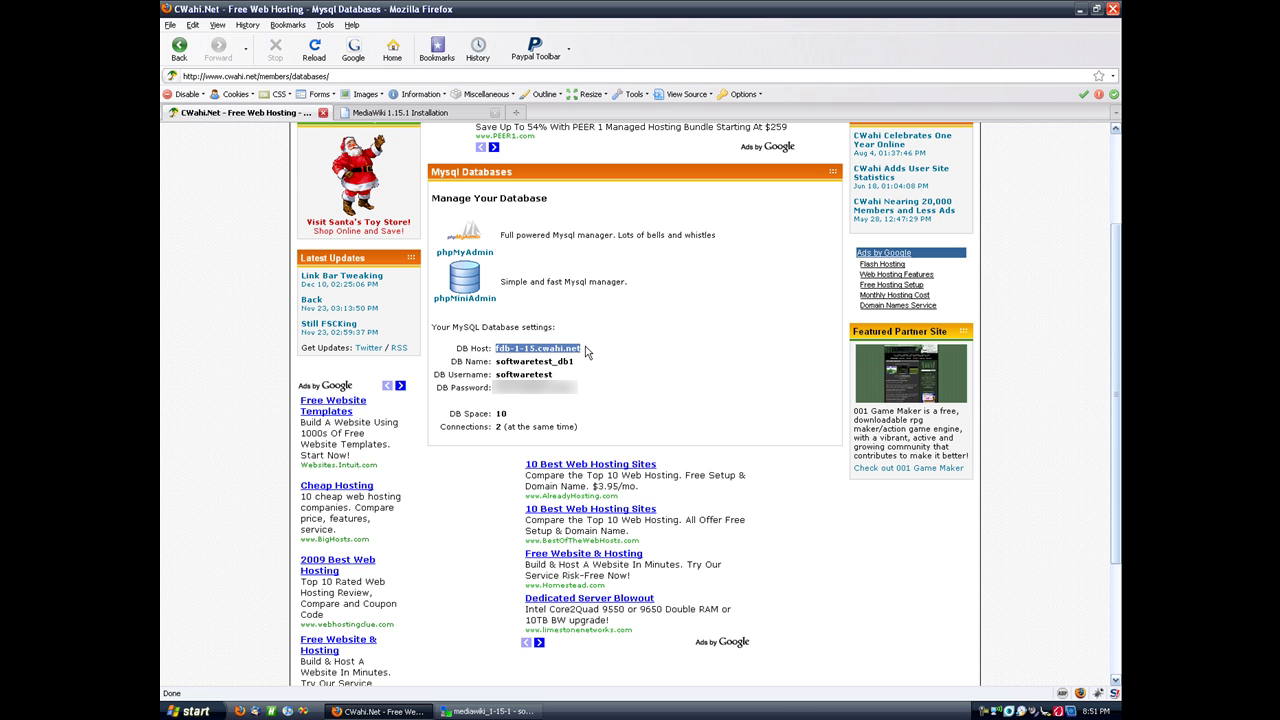
pyautogui.click(405, 112)
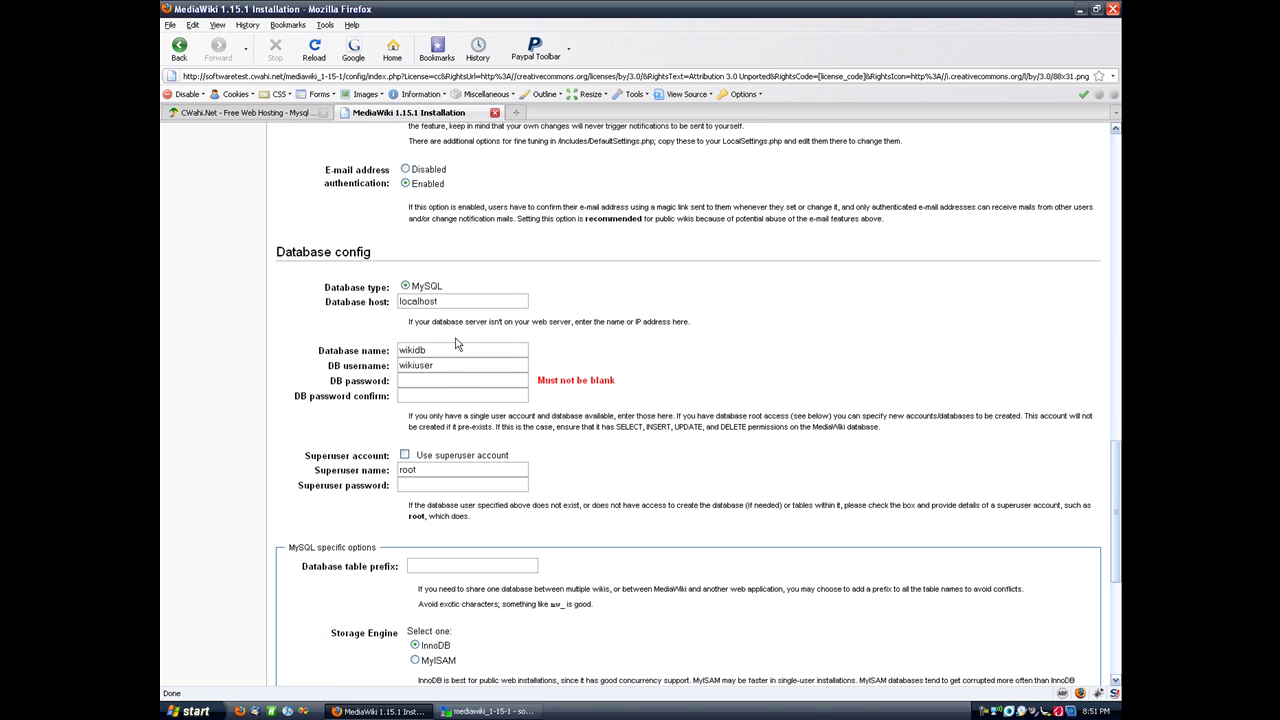
pyautogui.doubleClick(453, 301)
pyautogui.hotkey('ctrl', 'v')
pyautogui.click(276, 114)
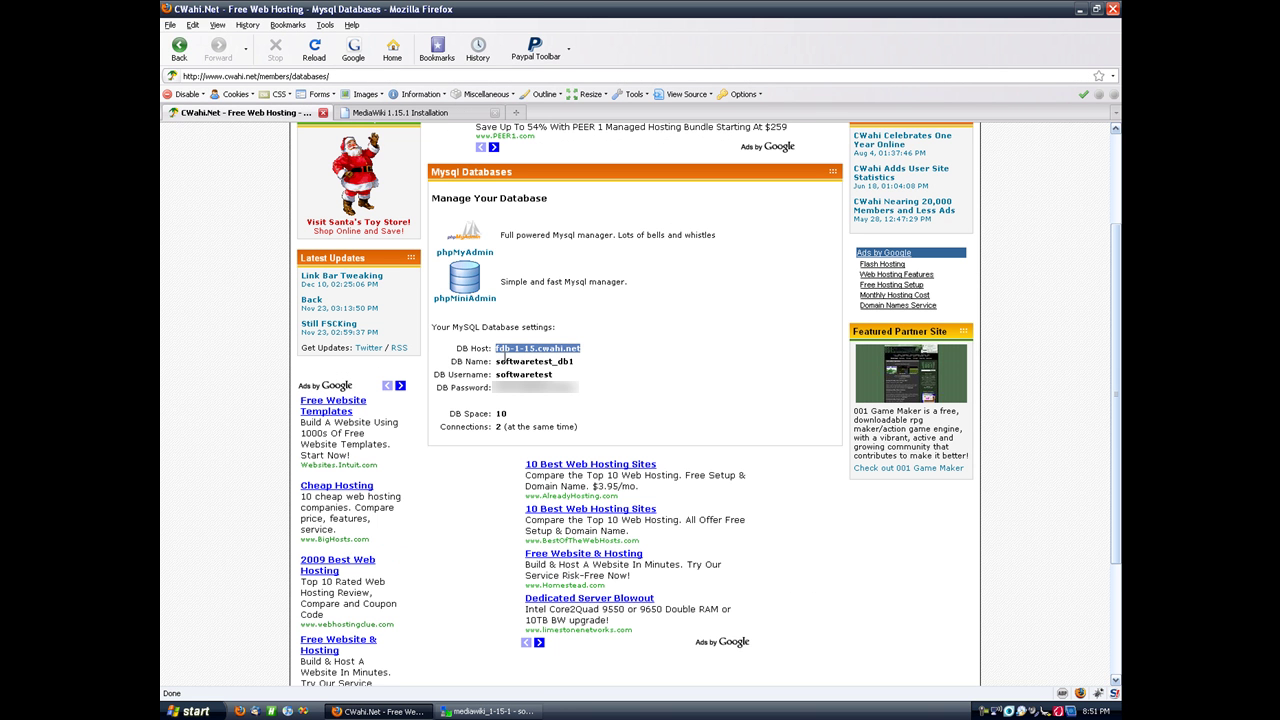
pyautogui.moveTo(497, 360); pyautogui.dragTo(572, 366)
pyautogui.hotkey('ctrl', 'c')
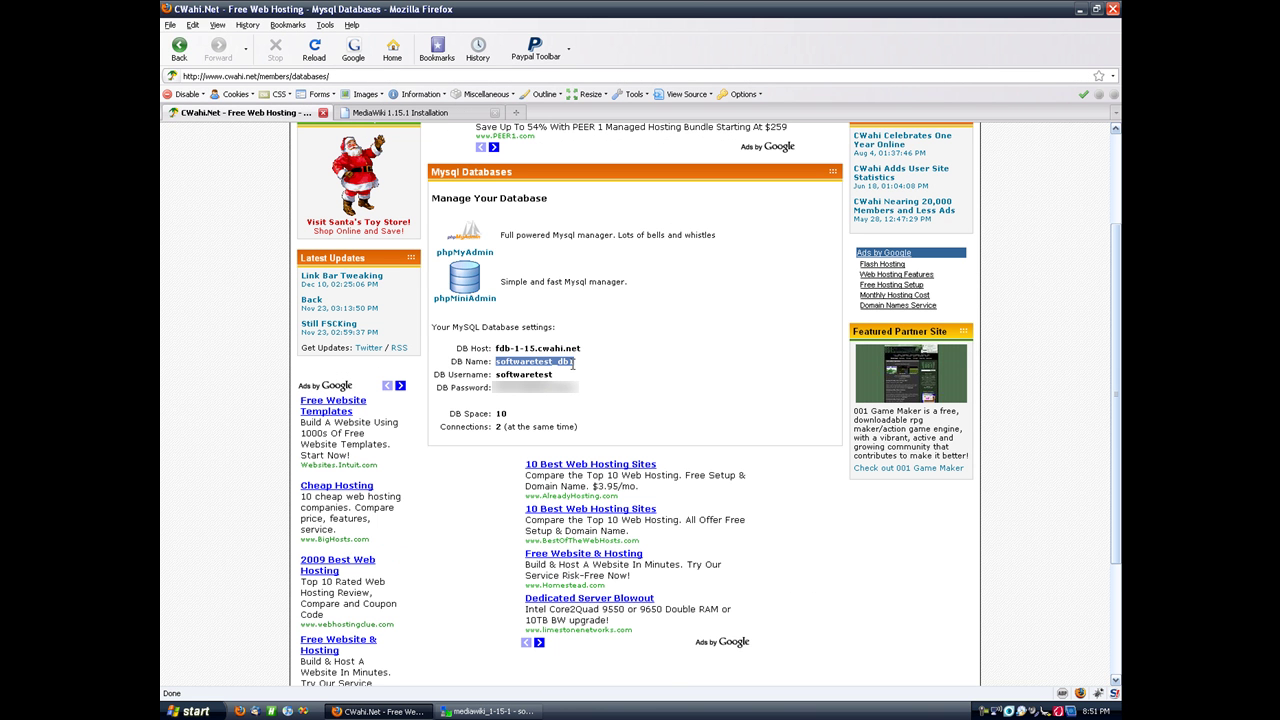
pyautogui.click(425, 113)
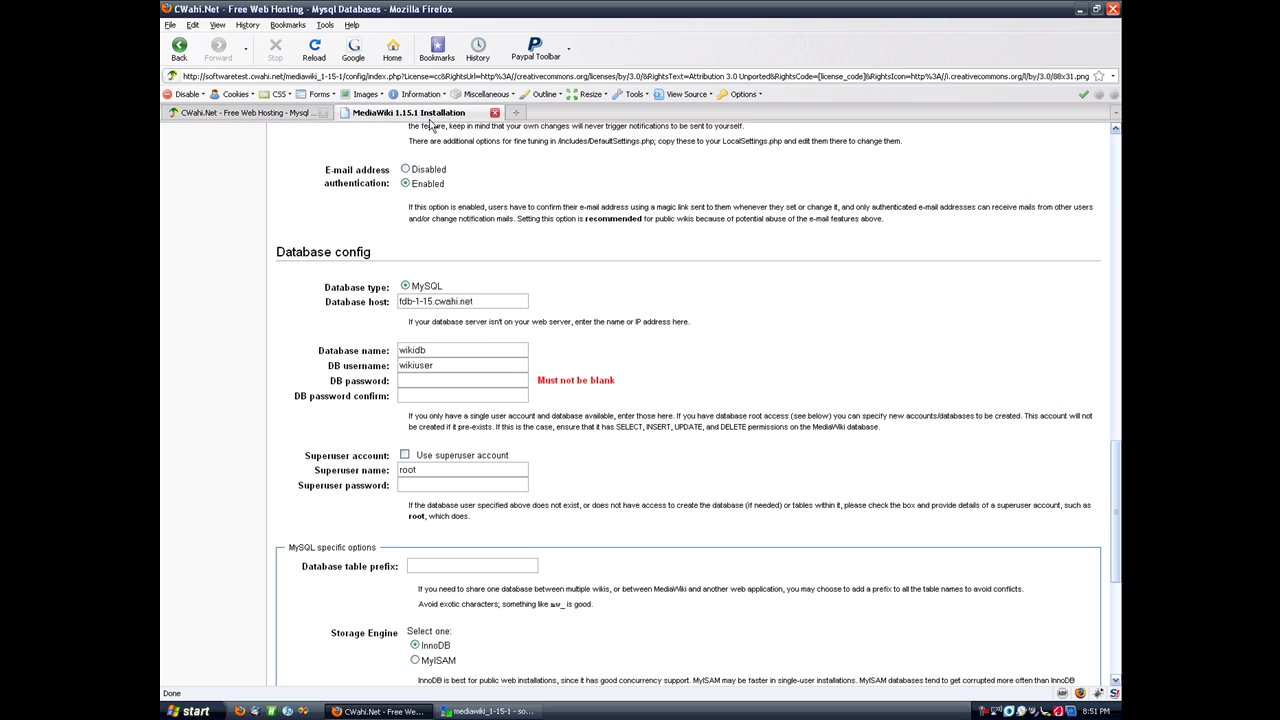
pyautogui.doubleClick(466, 351)
pyautogui.hotkey('ctrl', 'v')
# Step: Copy the hosting database username and password into the installer's DB user and password fields
pyautogui.click(280, 113)
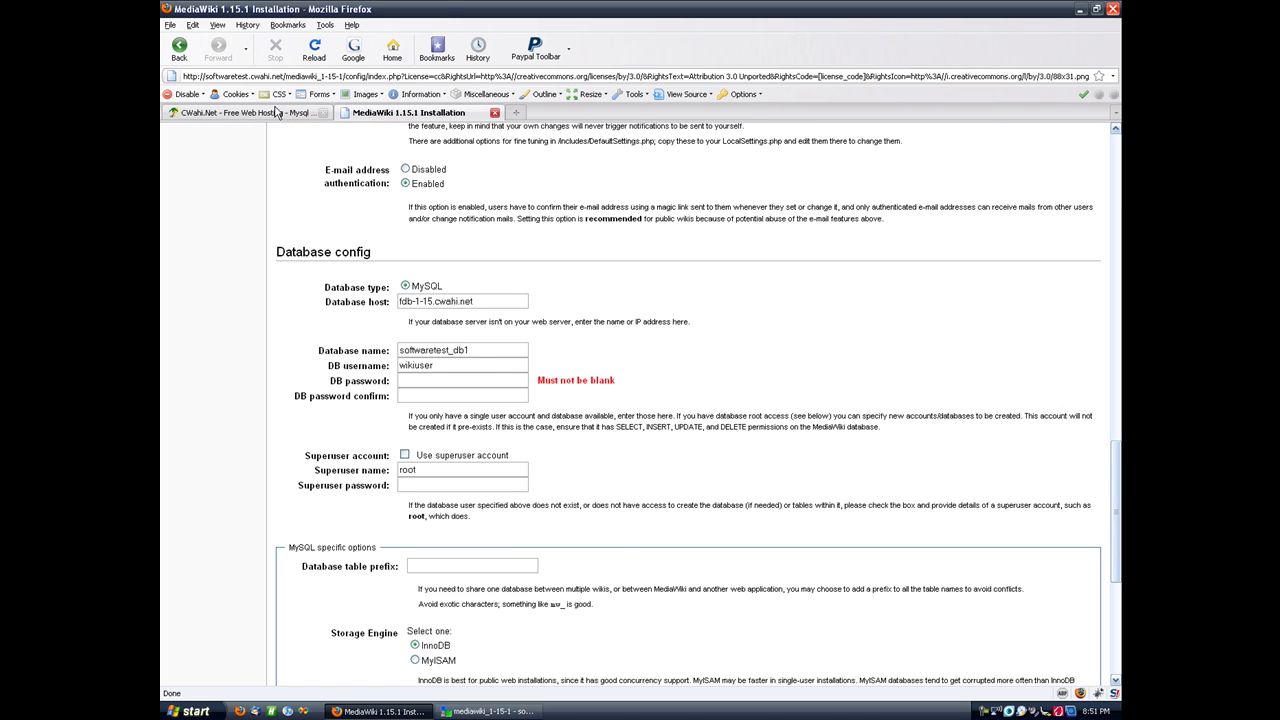
pyautogui.doubleClick(522, 374)
pyautogui.hotkey('ctrl', 'c')
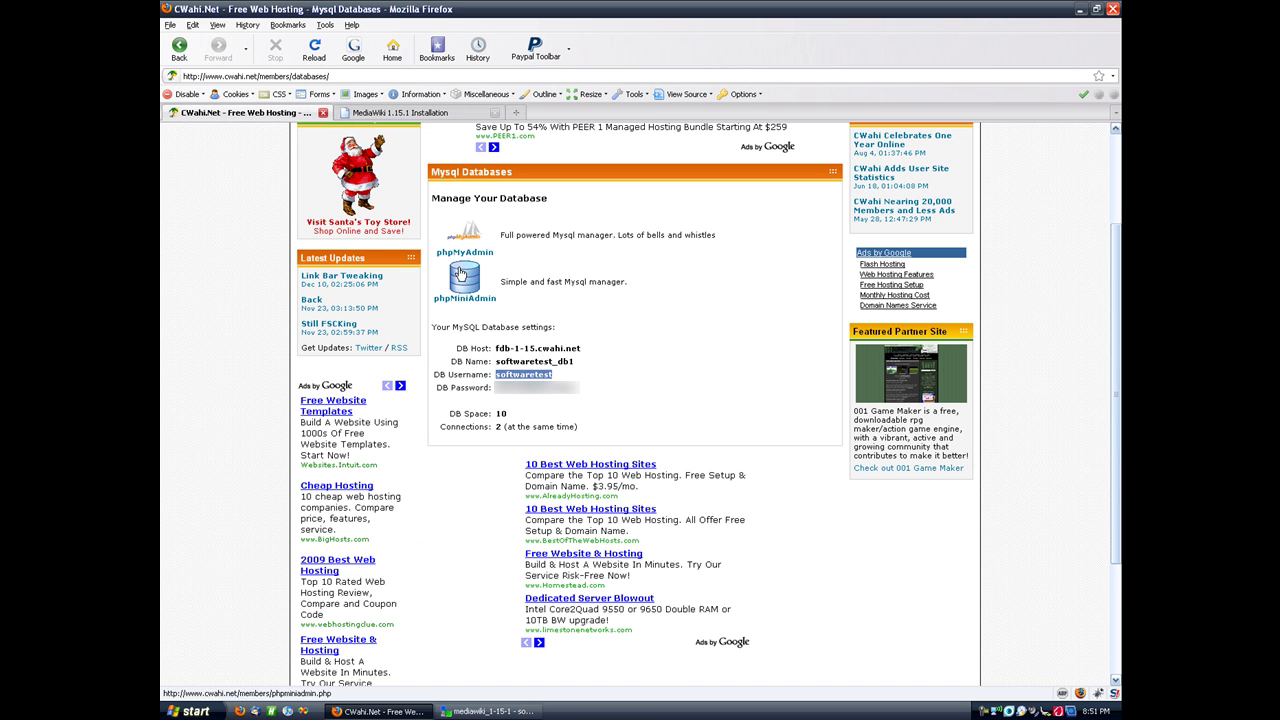
pyautogui.click(415, 113)
pyautogui.doubleClick(440, 365)
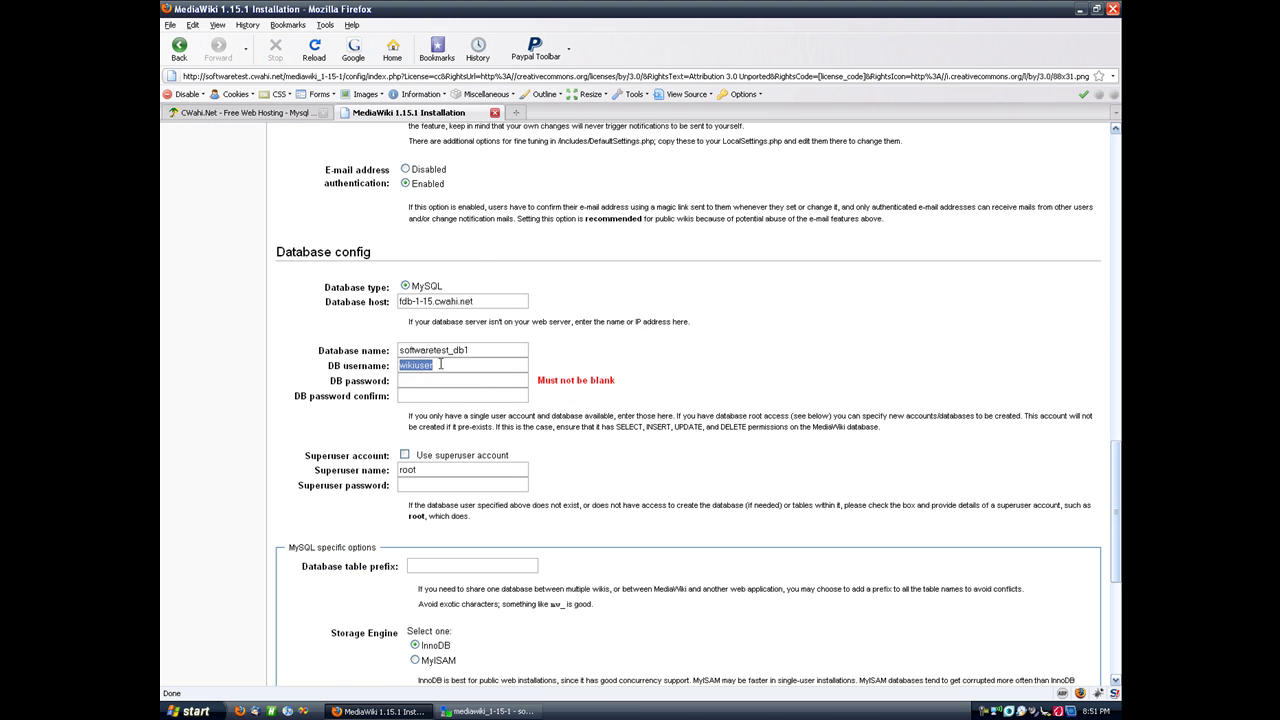
pyautogui.hotkey('ctrl', 'v')
pyautogui.click(276, 113)
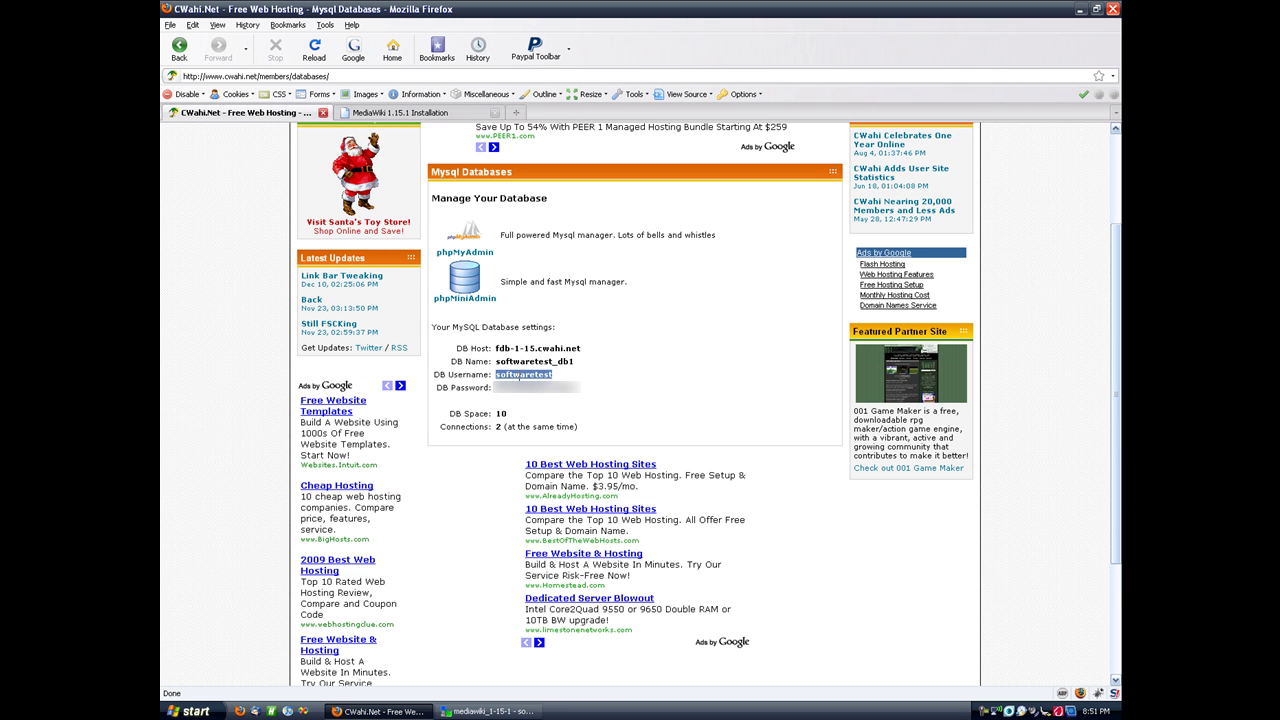
pyautogui.doubleClick(527, 387)
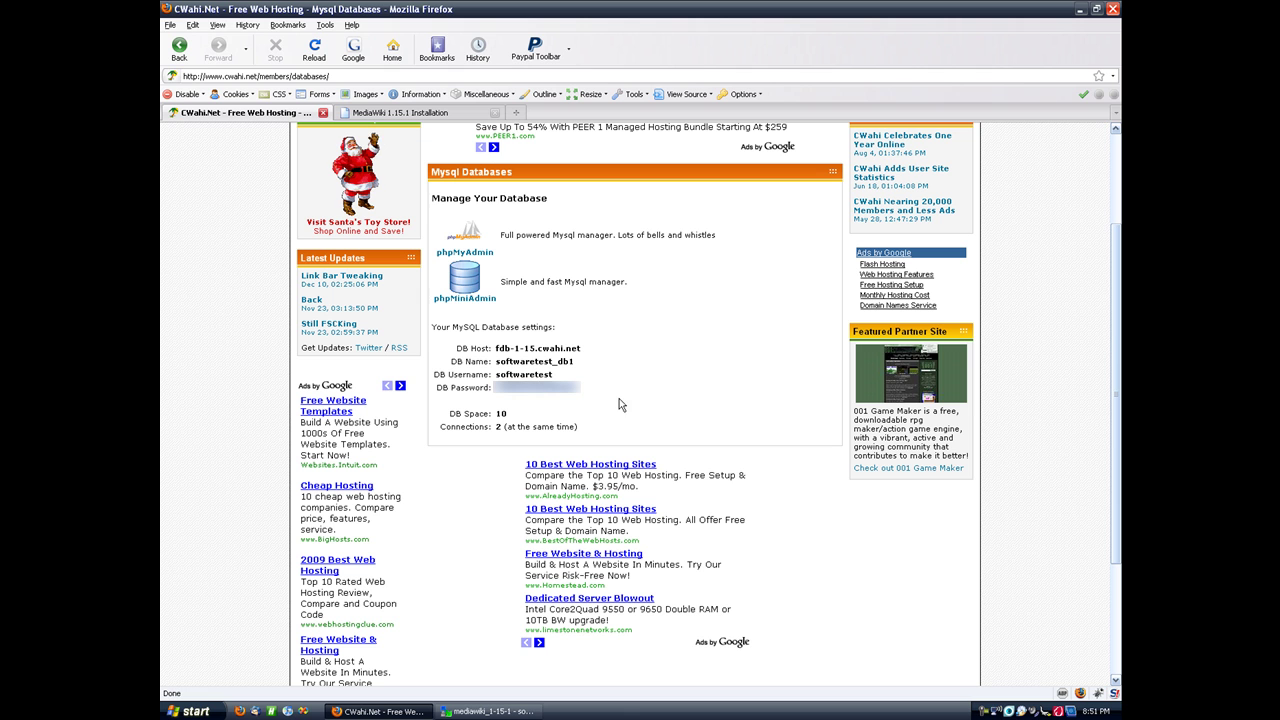
pyautogui.click(405, 112)
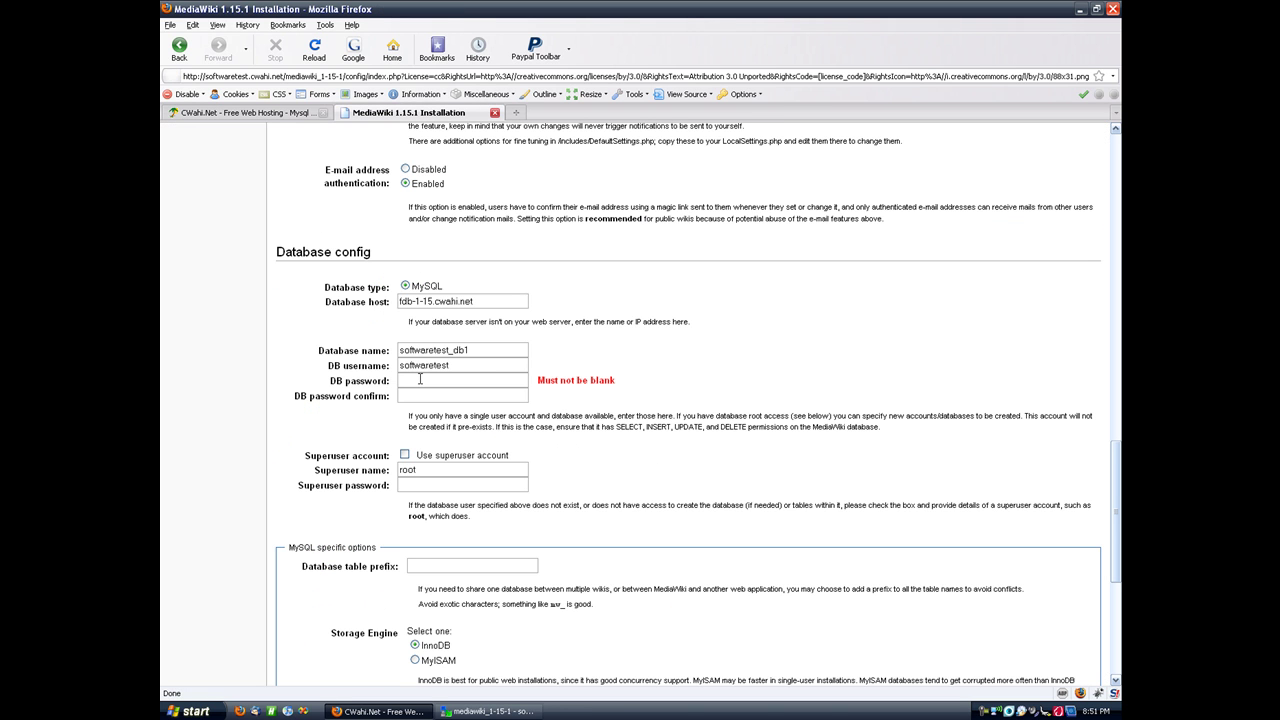
pyautogui.click(419, 379)
pyautogui.hotkey('ctrl', 'v')
pyautogui.click(419, 394)
pyautogui.hotkey('ctrl', 'v')
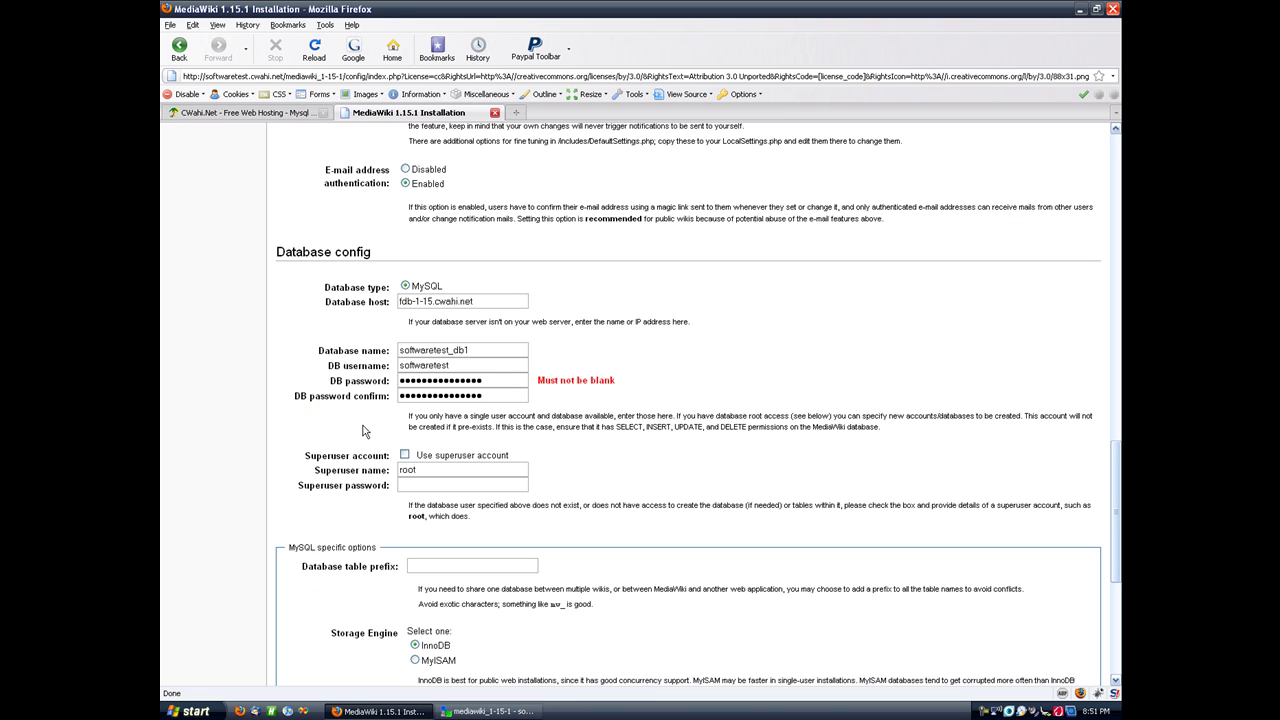
pyautogui.scroll(-2, 365, 431)
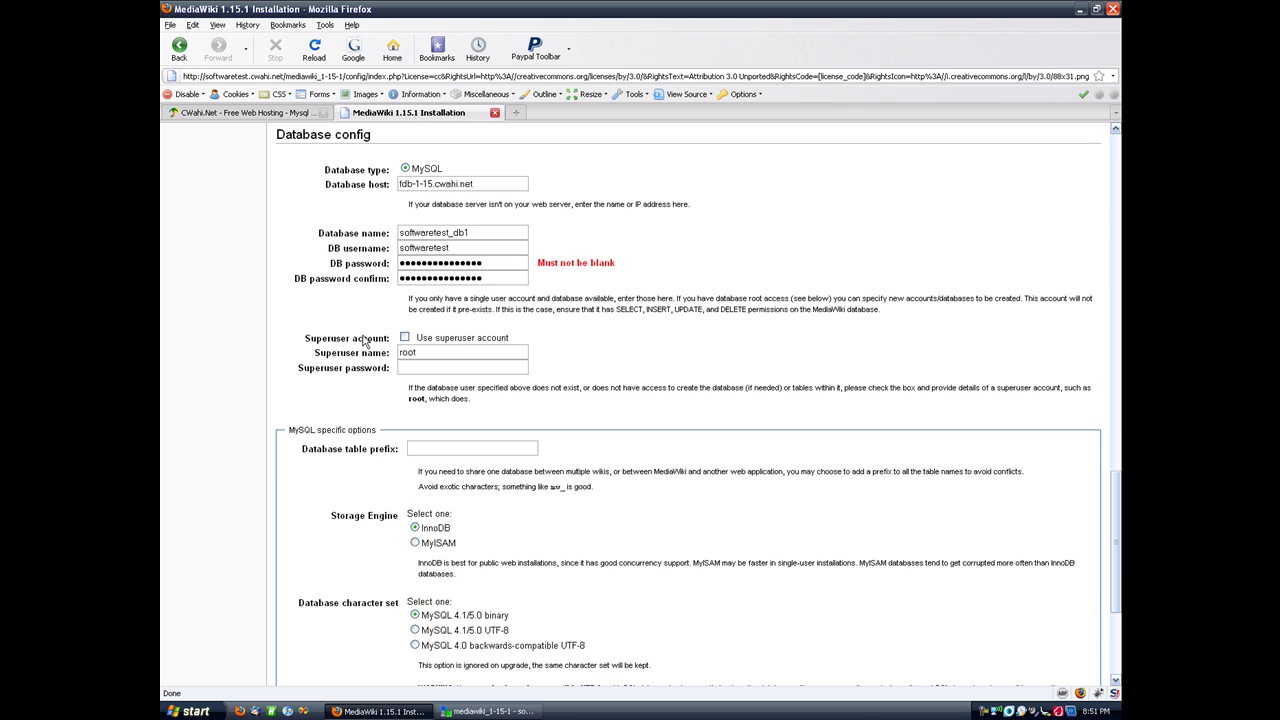
pyautogui.scroll(-3, 342, 381)
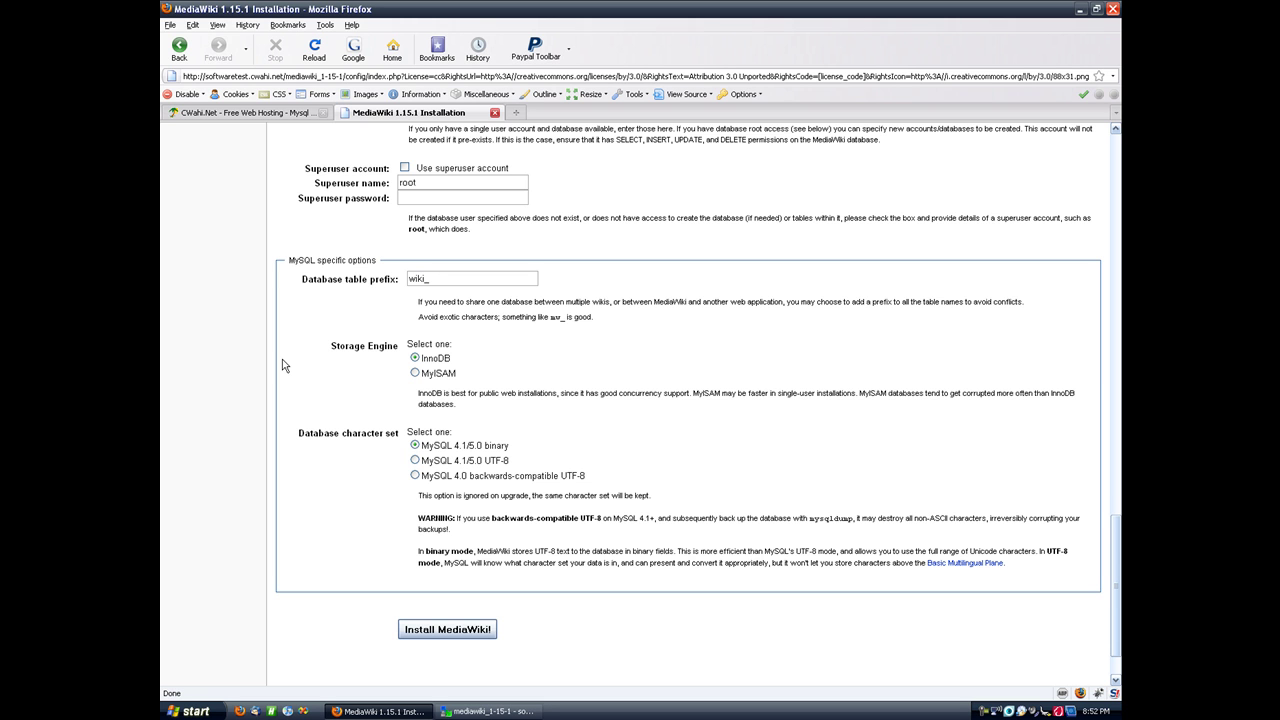
# Step: Submit the completed settings with table prefix wiki_ via Install MediaWiki!
pyautogui.scroll(-2, 283, 364)
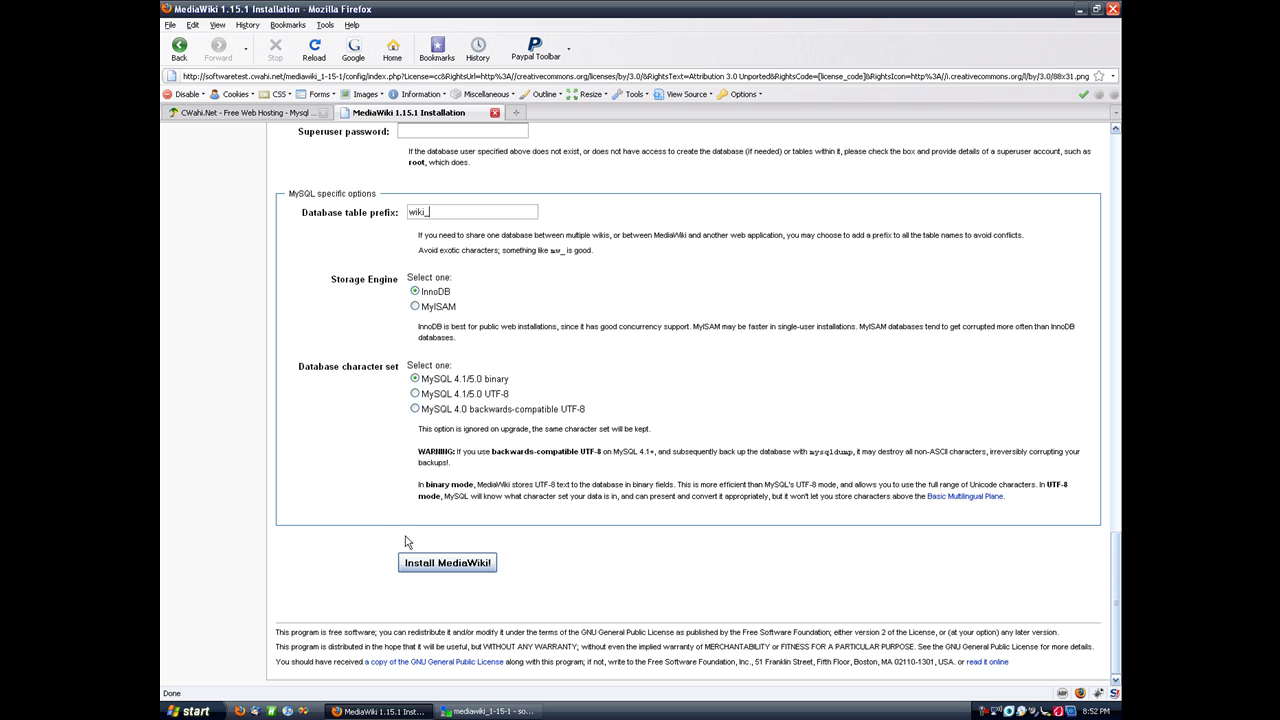
pyautogui.click(450, 565)
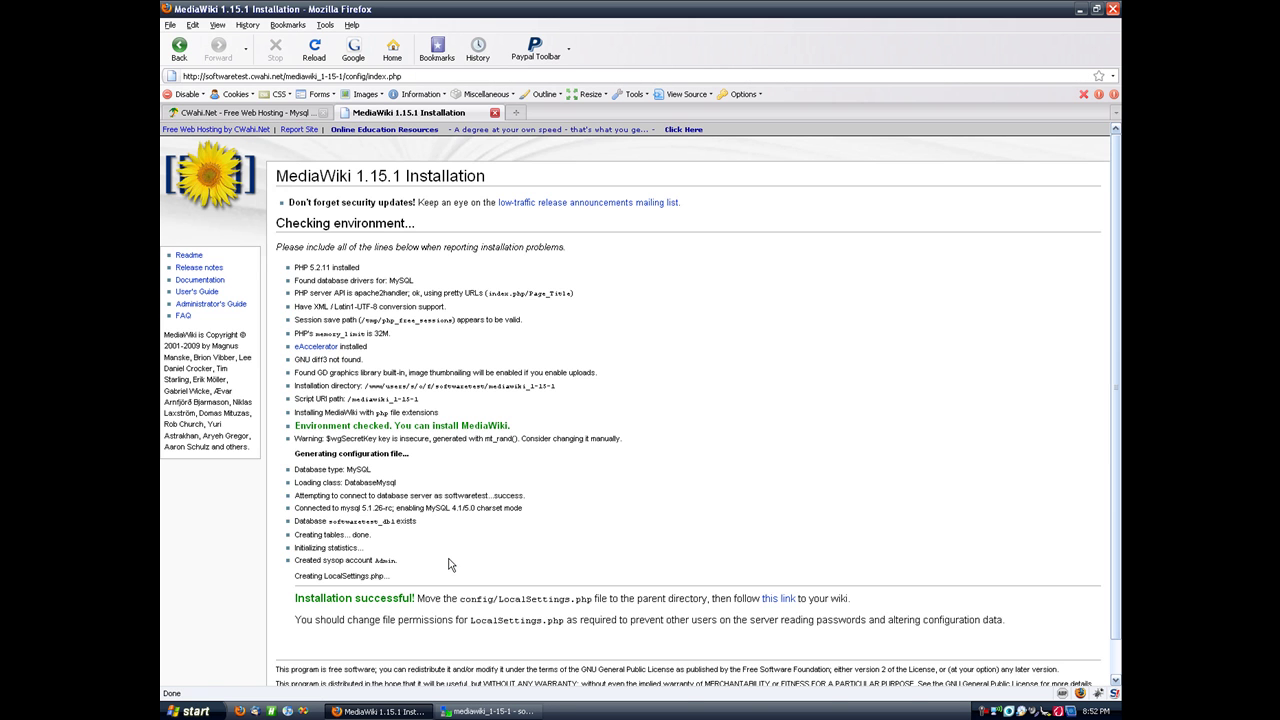
# Step: Review the Installation successful! results, then return to the CWahi hosting tab
pyautogui.scroll(-1, 449, 234)
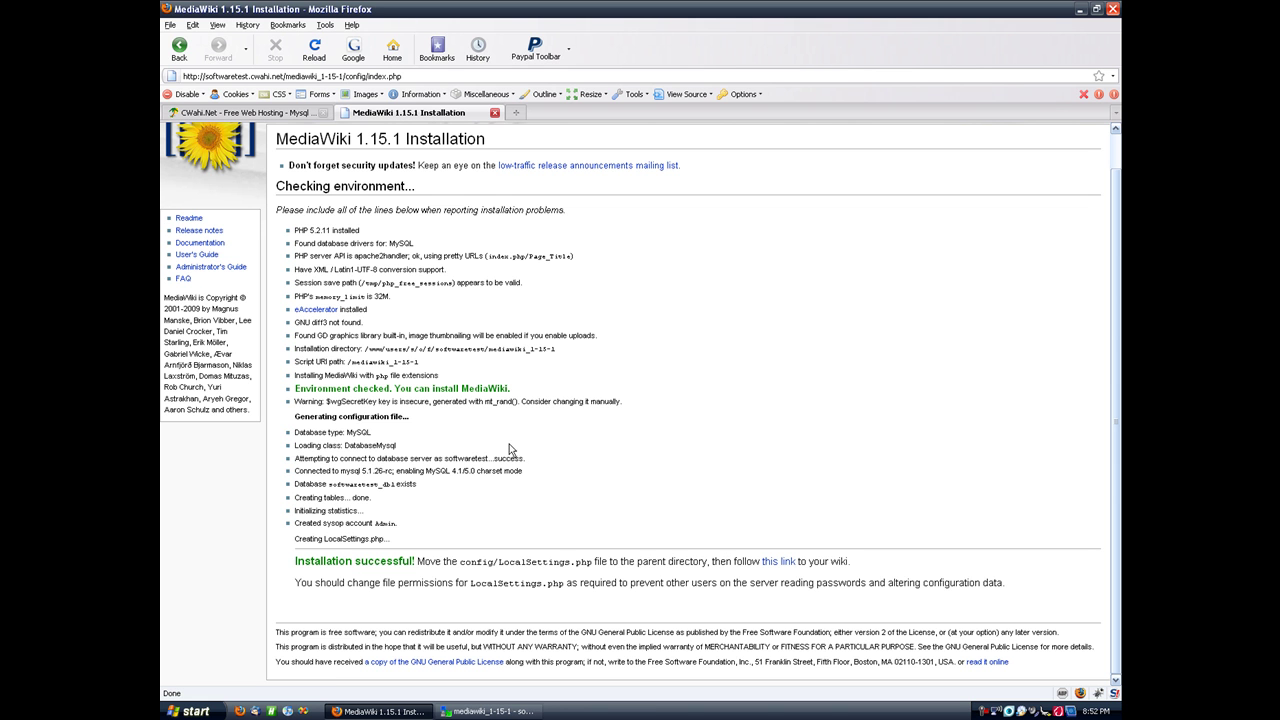
pyautogui.click(245, 112)
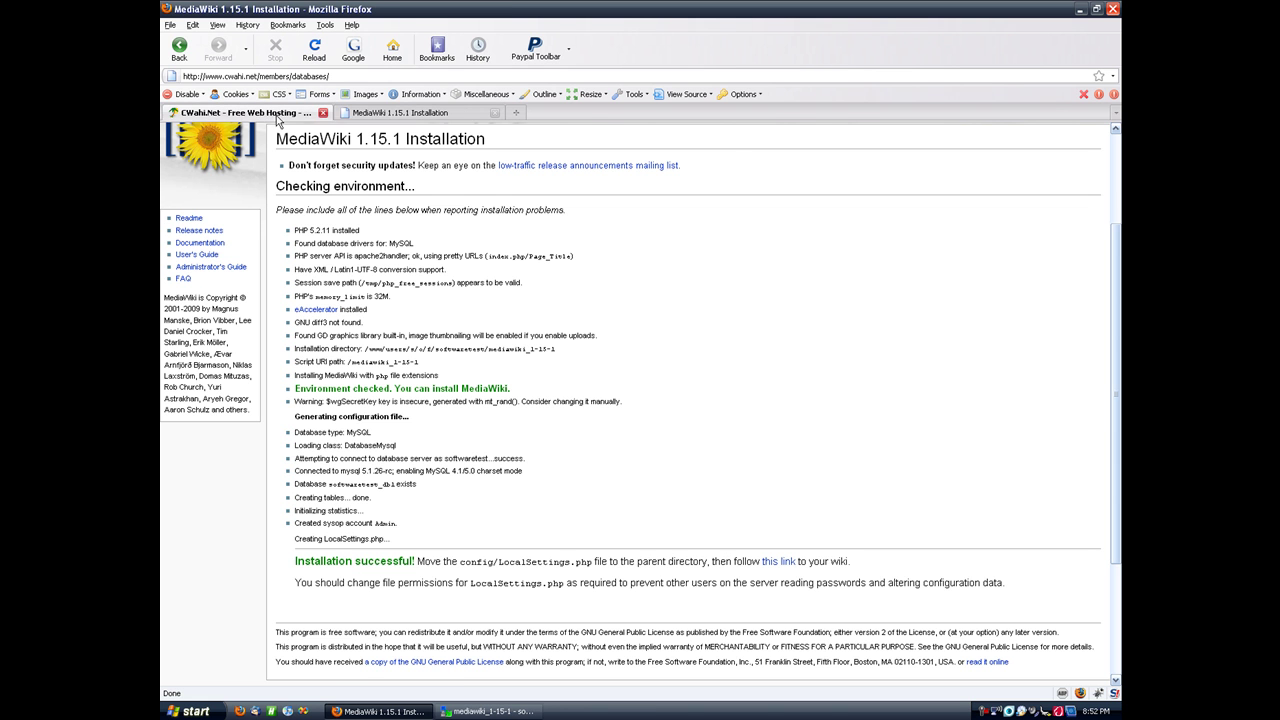
# Step: Bring up WinSCP showing the remote /mediawiki_1-15-1 folder on ftp.cwahi.net
pyautogui.click(401, 236)
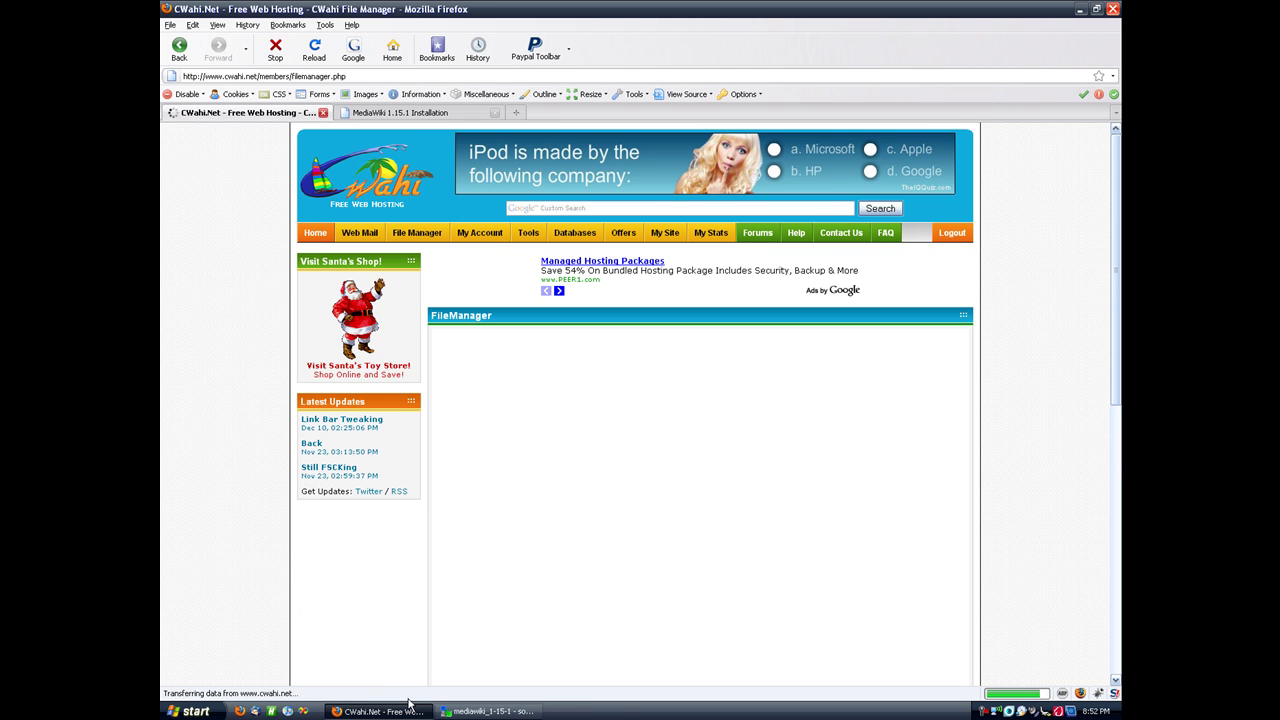
pyautogui.click(458, 711)
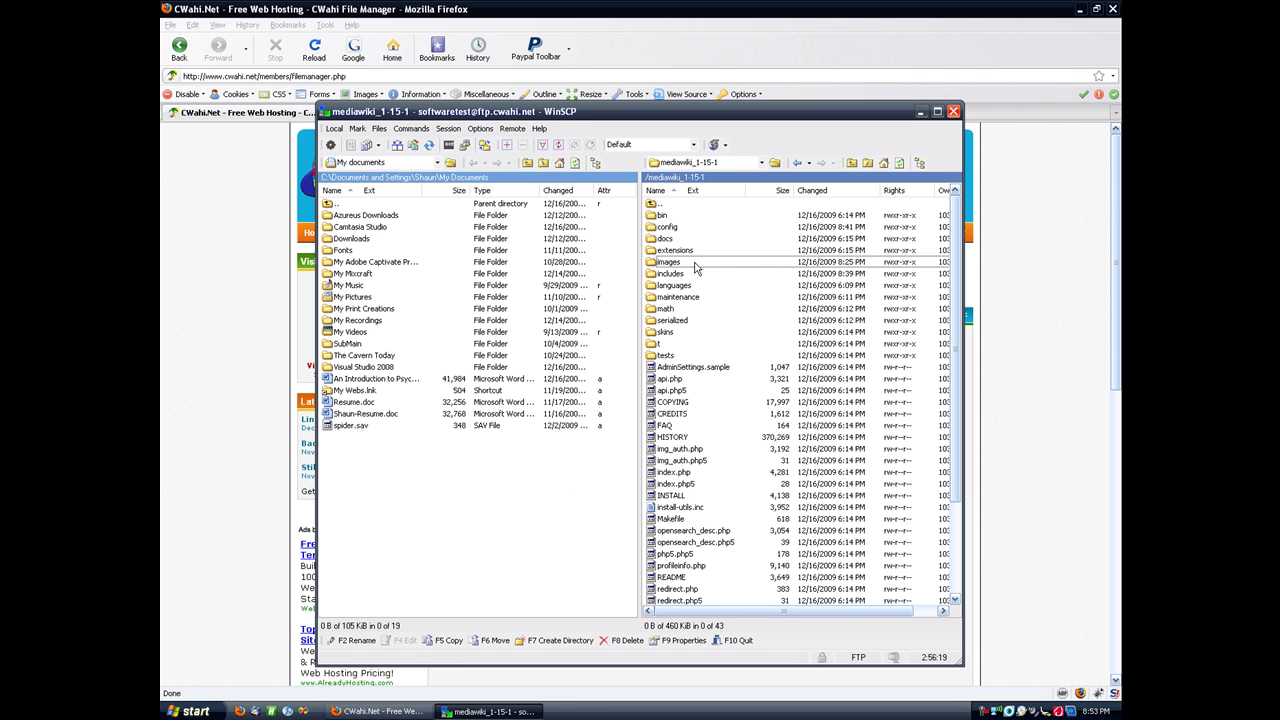
pyautogui.click(185, 524)
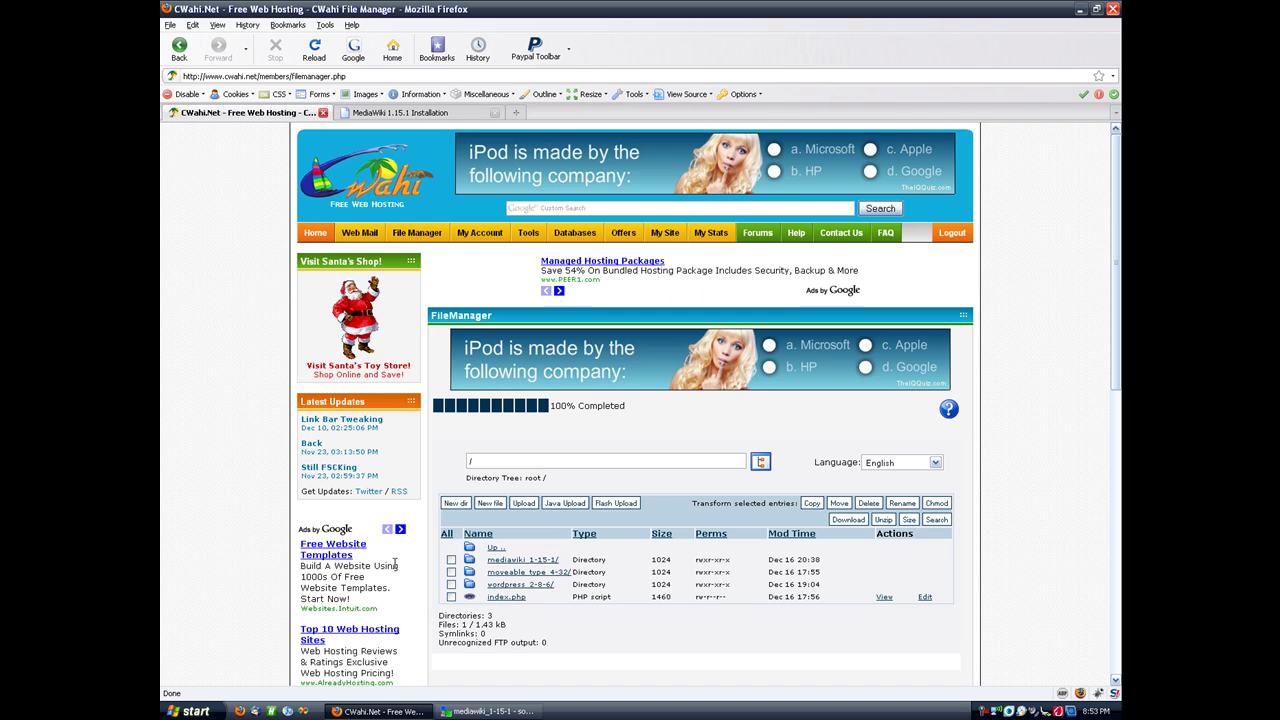
pyautogui.click(490, 711)
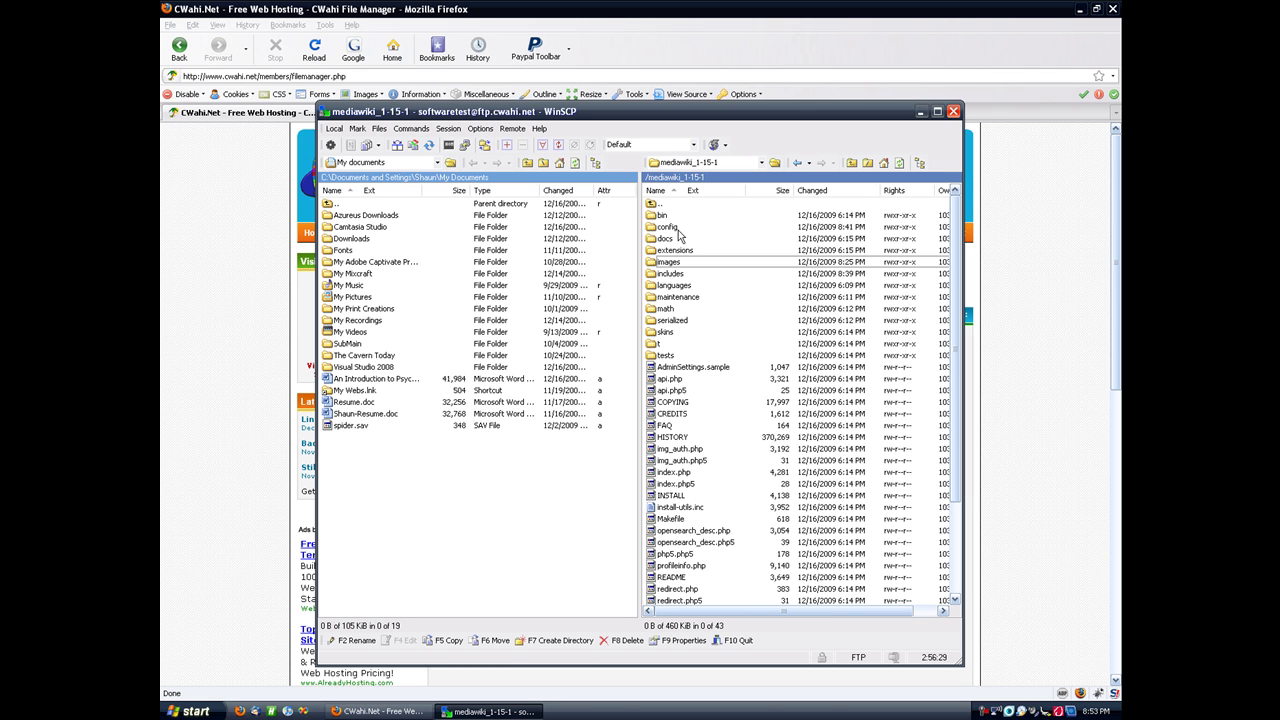
# Step: Open the config folder in WinSCP and look at LocalSettings.php's options without changing anything
pyautogui.click(673, 229)
pyautogui.doubleClick(674, 231)
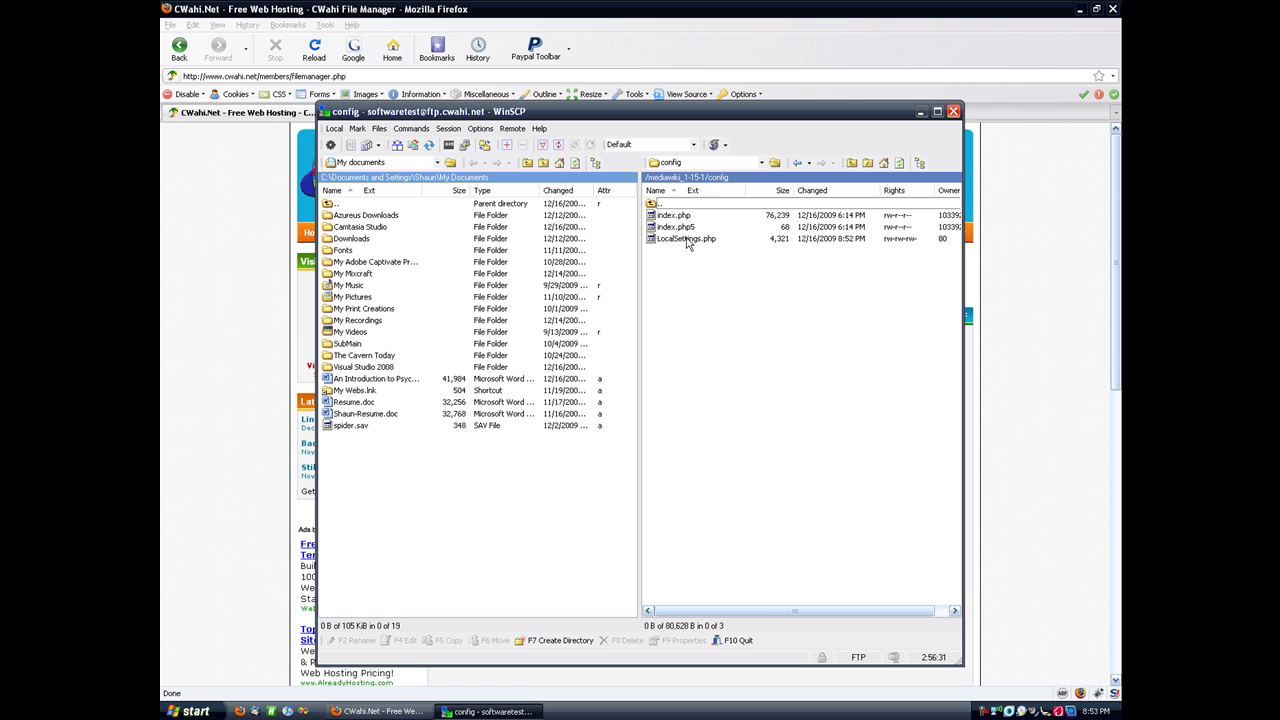
pyautogui.rightClick(688, 241)
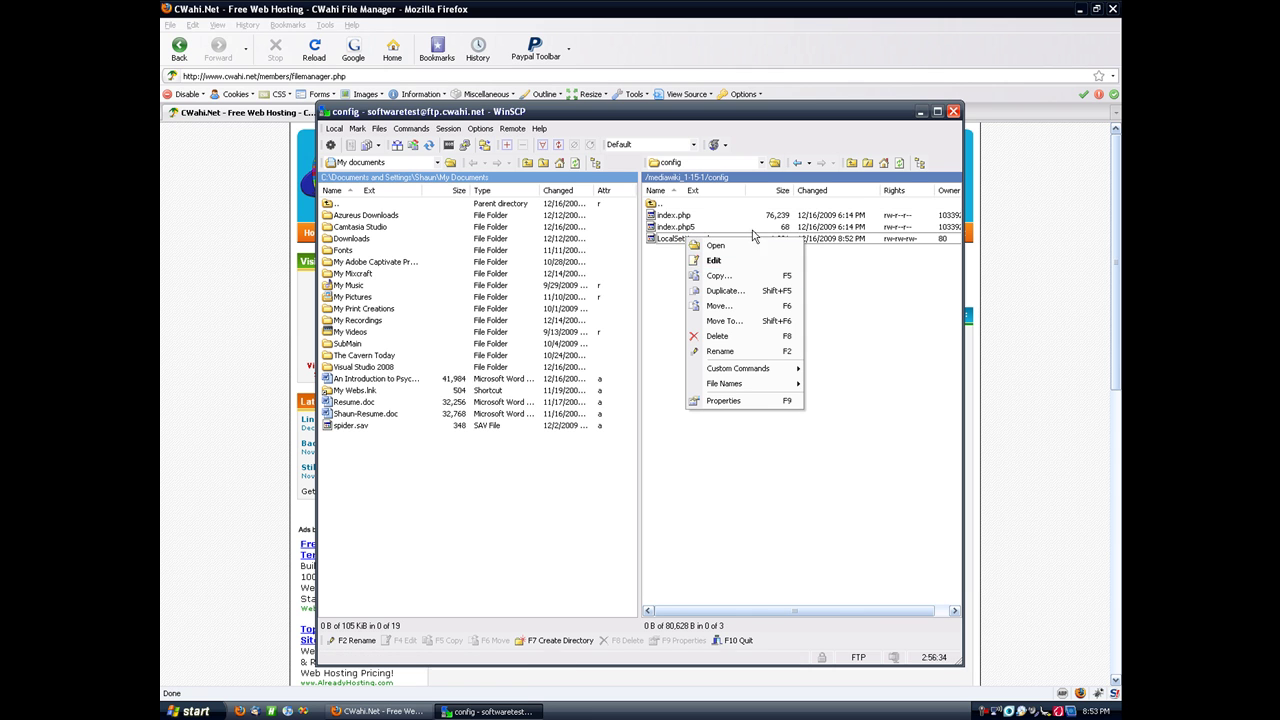
pyautogui.click(903, 324)
pyautogui.moveTo(812, 607); pyautogui.dragTo(862, 607)
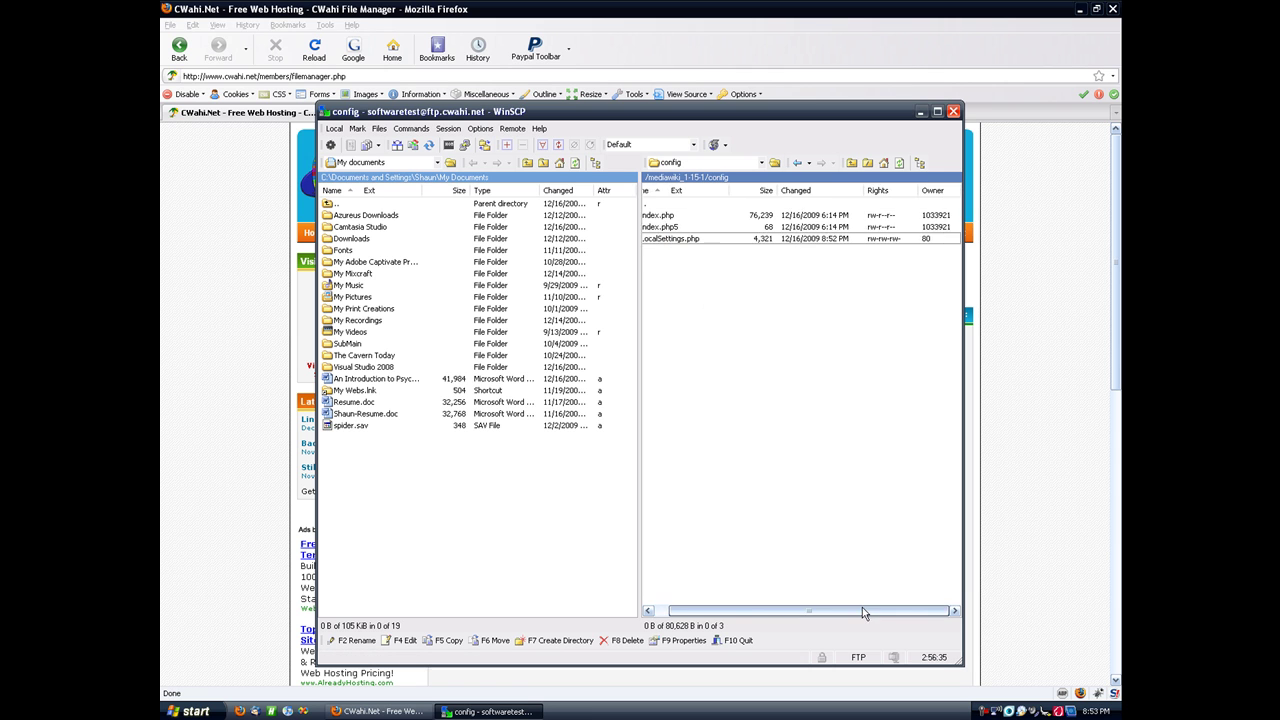
# Step: Browse to mediawiki_1-15-1/config in the CWahi web File Manager
pyautogui.click(1031, 569)
pyautogui.click(524, 560)
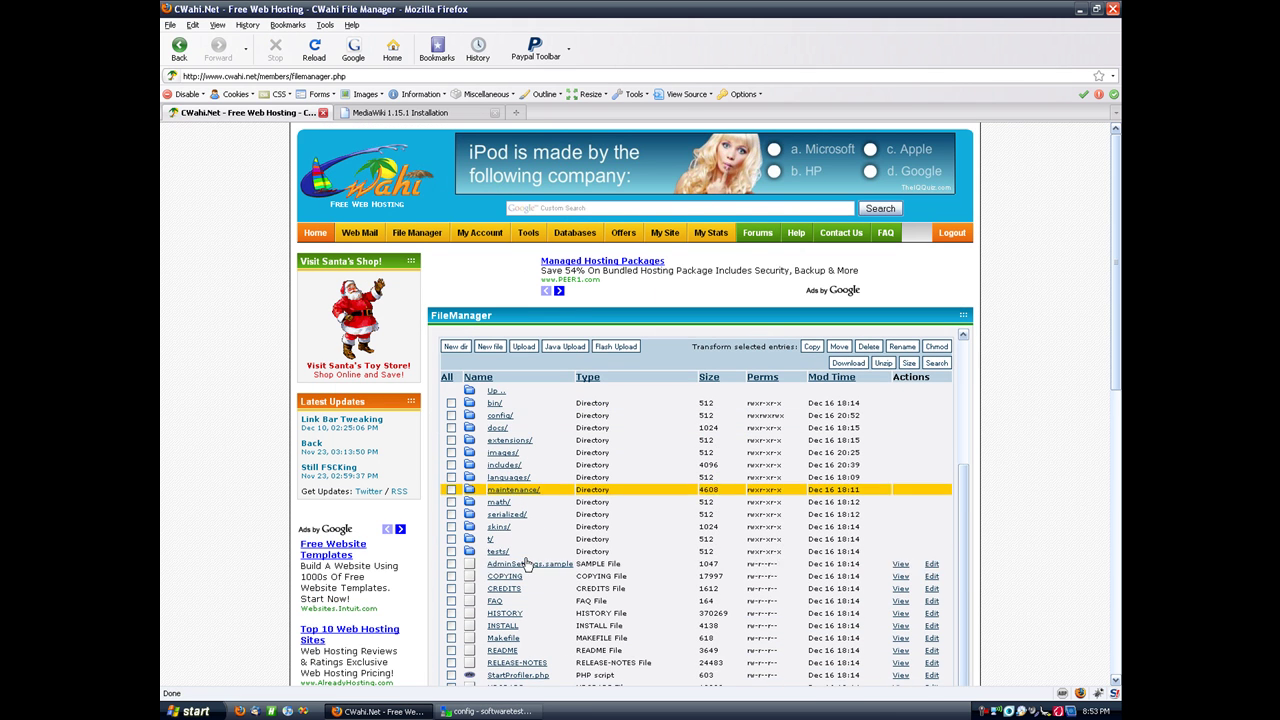
pyautogui.click(498, 415)
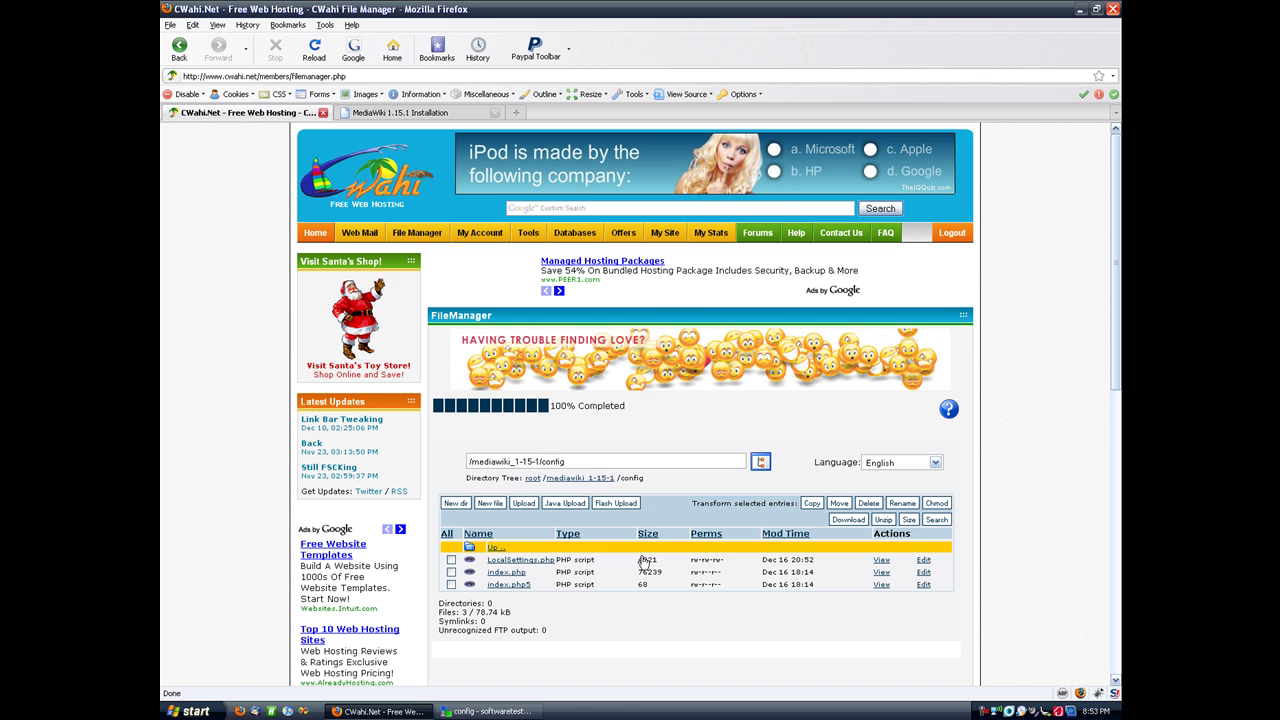
# Step: Back in WinSCP, go up to mediawiki_1-15-1 and reopen the config folder
pyautogui.hotkey('alt', 'Tab')
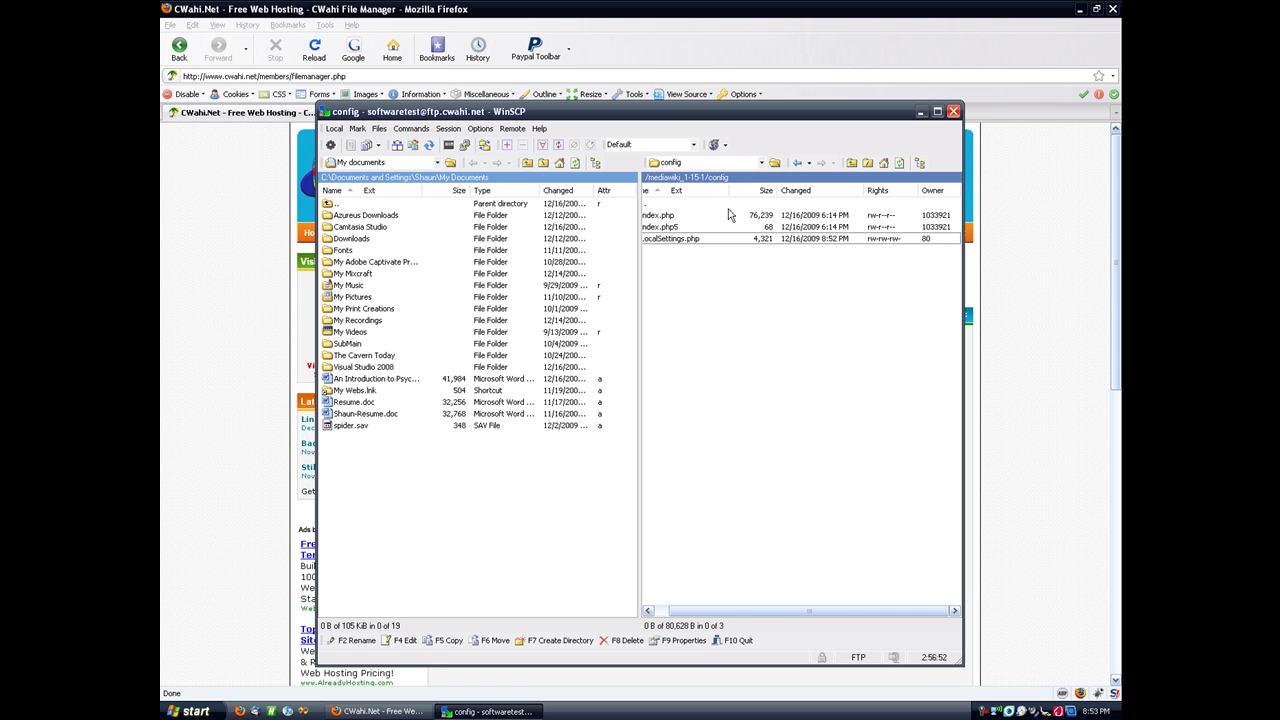
pyautogui.doubleClick(652, 204)
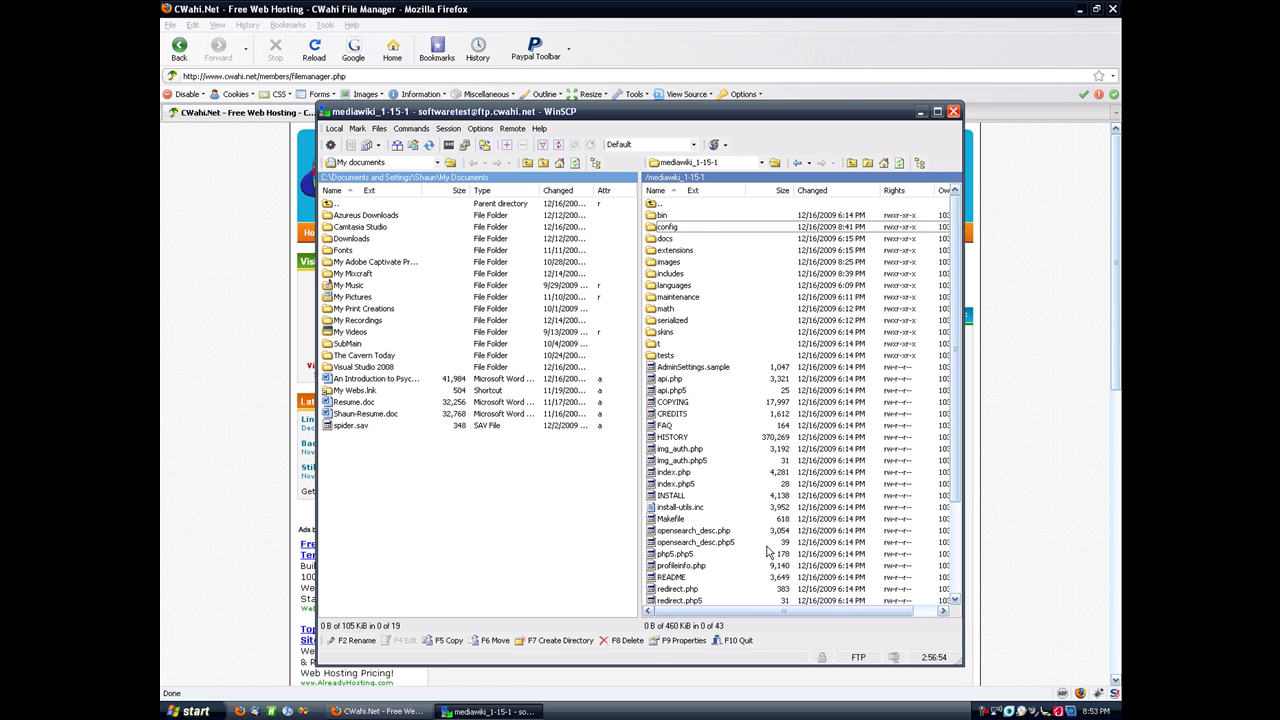
pyautogui.moveTo(770, 610); pyautogui.dragTo(795, 610)
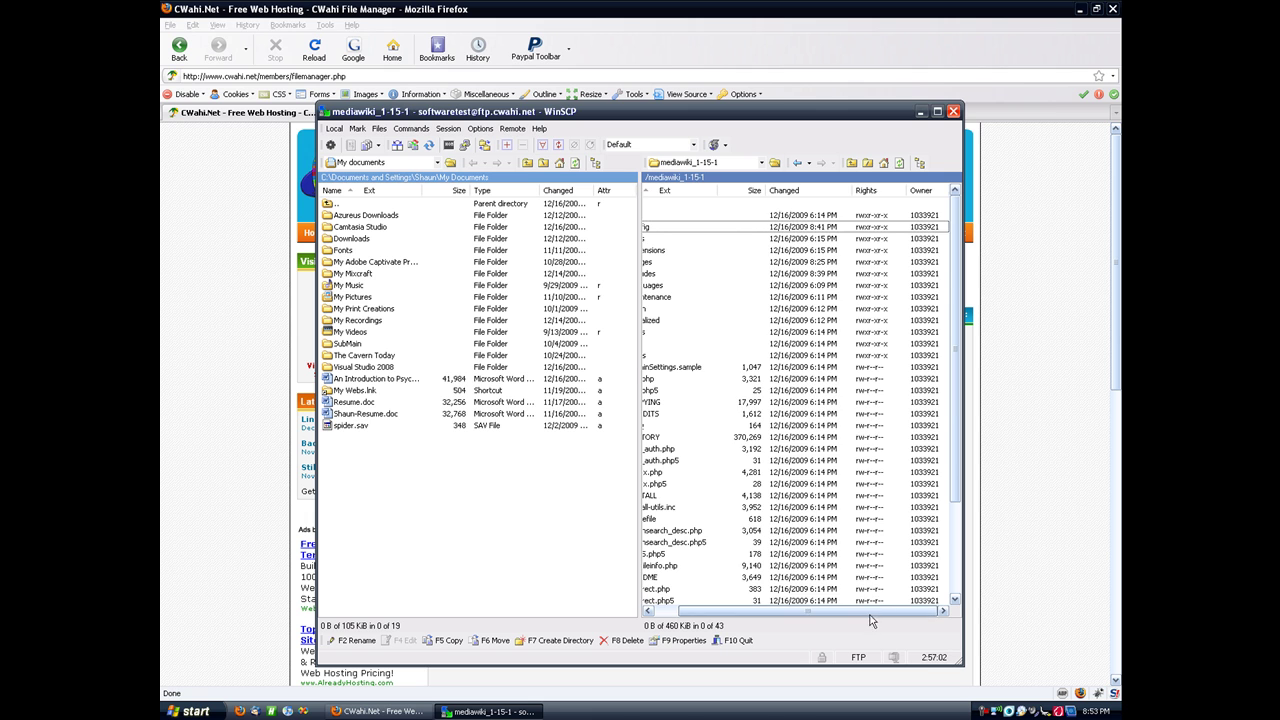
pyautogui.moveTo(870, 621); pyautogui.dragTo(842, 621)
pyautogui.doubleClick(672, 228)
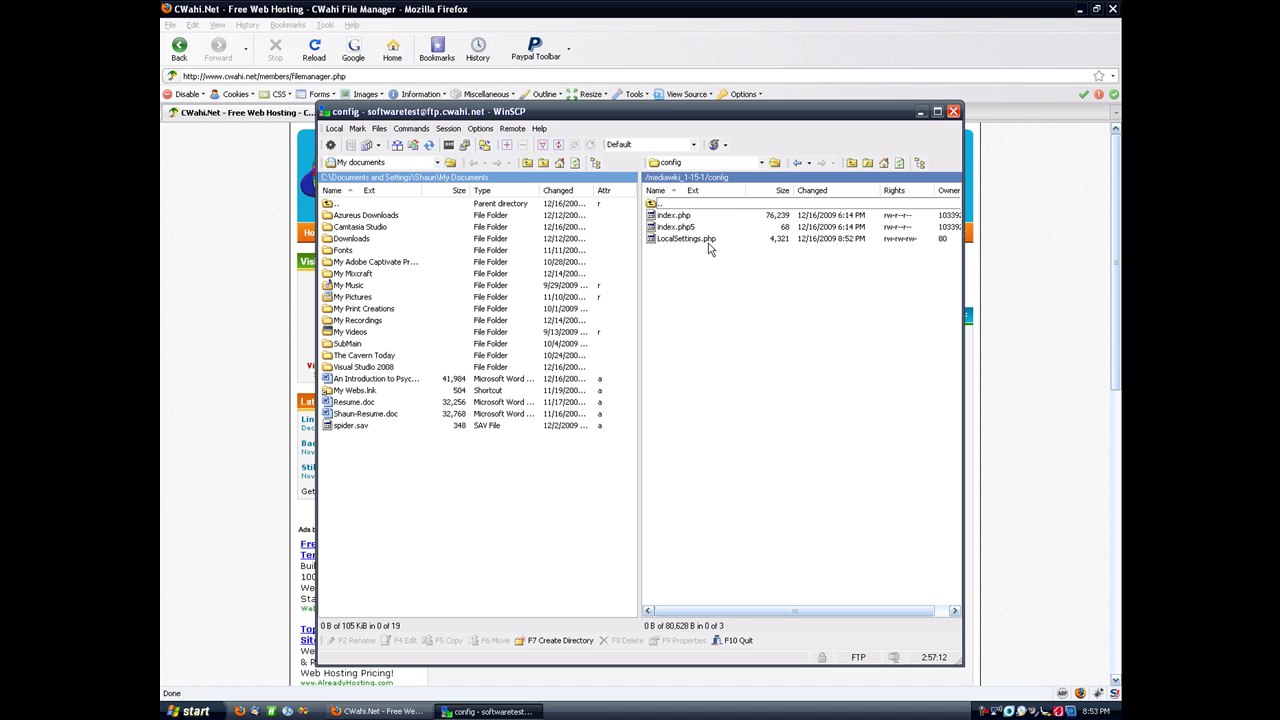
# Step: Copy LocalSettings.php from the remote config folder onto the desktop
pyautogui.click(1081, 8)
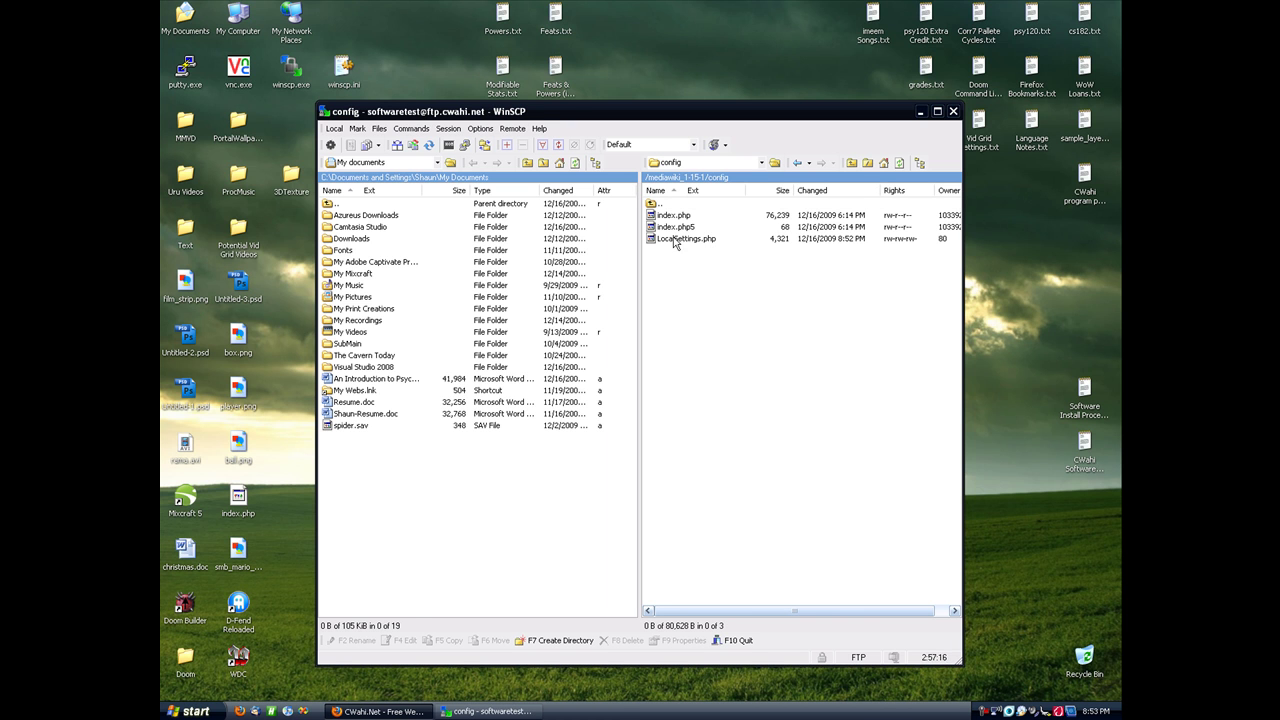
pyautogui.moveTo(675, 243); pyautogui.dragTo(695, 52)
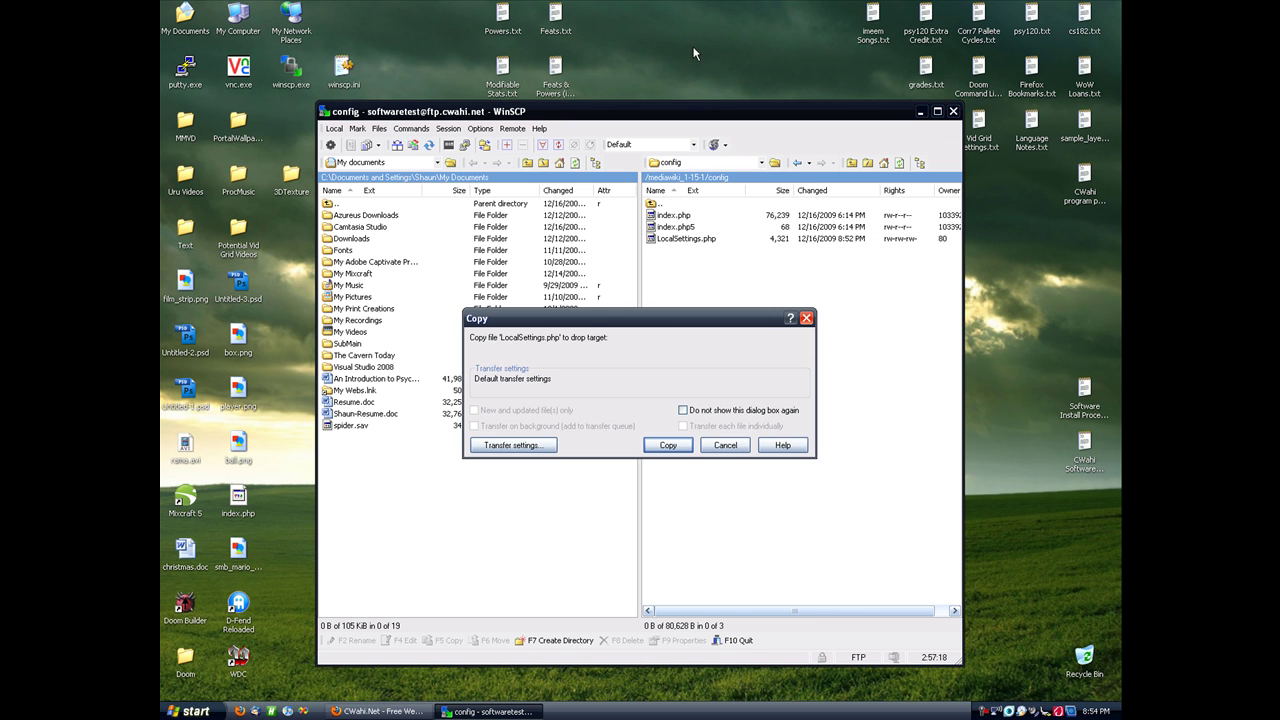
pyautogui.click(672, 441)
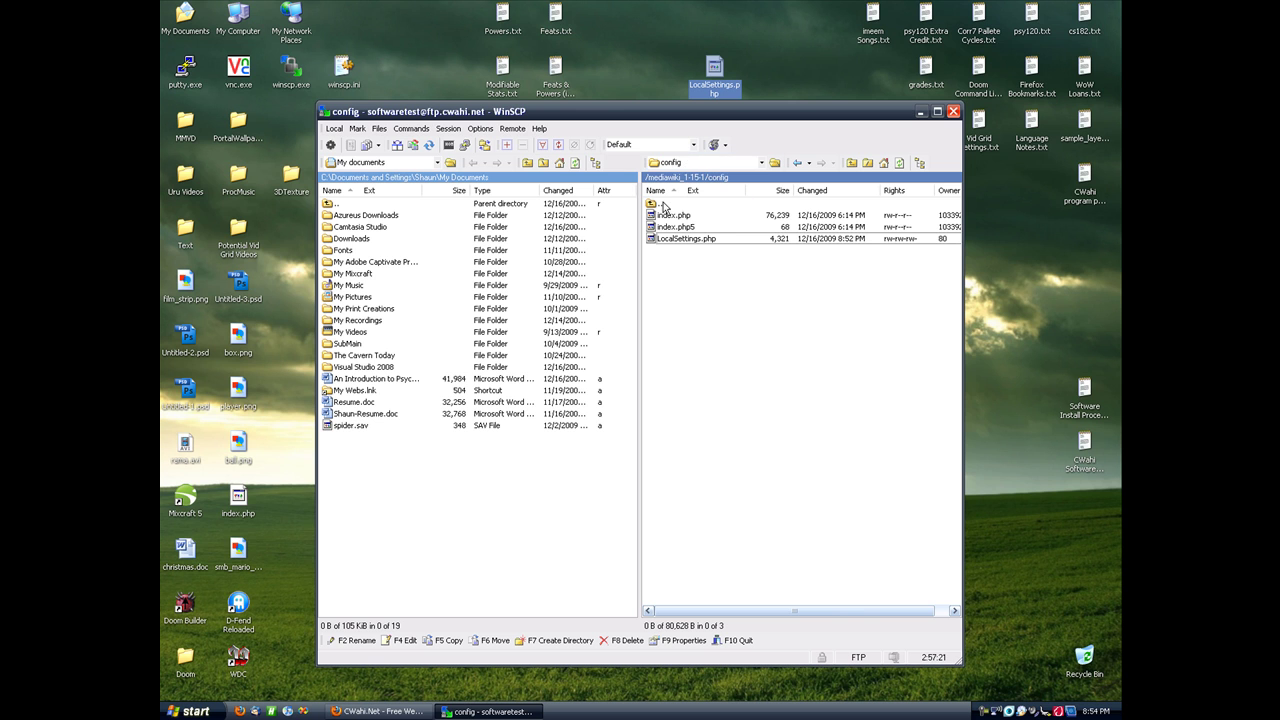
# Step: Upload the desktop LocalSettings.php back into config, overwriting the existing file
pyautogui.moveTo(714, 70); pyautogui.dragTo(730, 276)
pyautogui.click(668, 445)
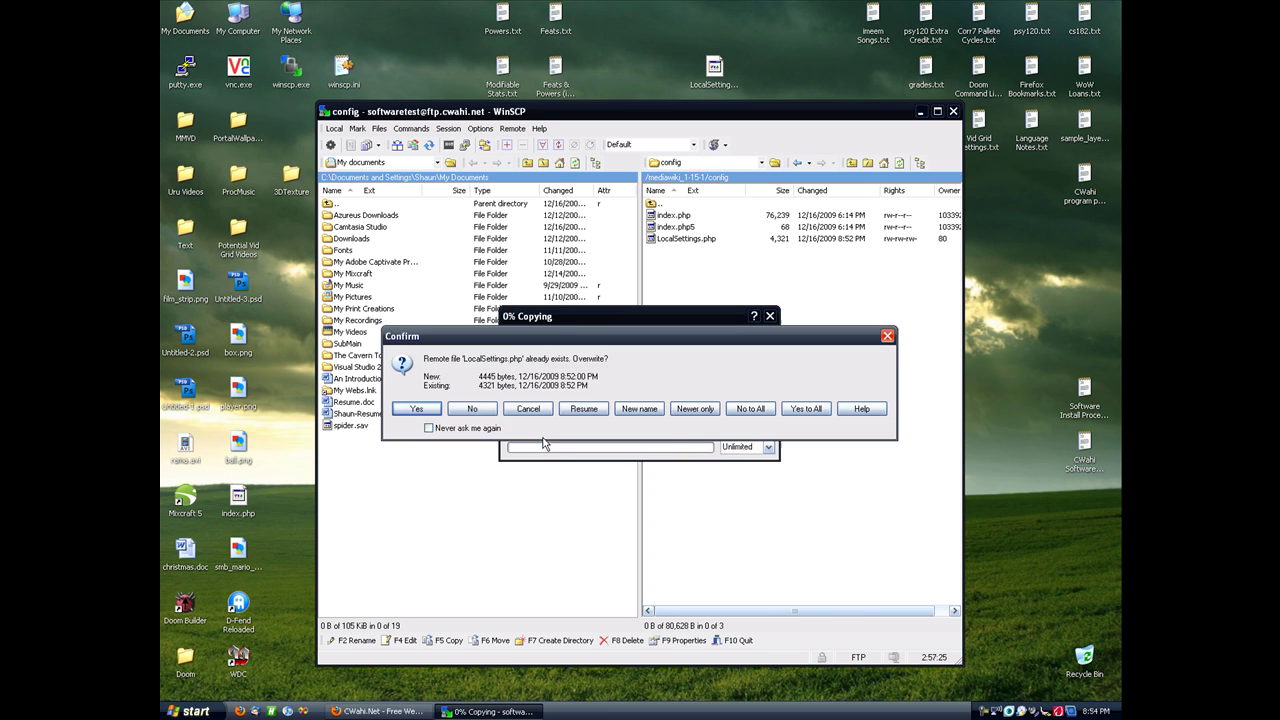
pyautogui.click(416, 409)
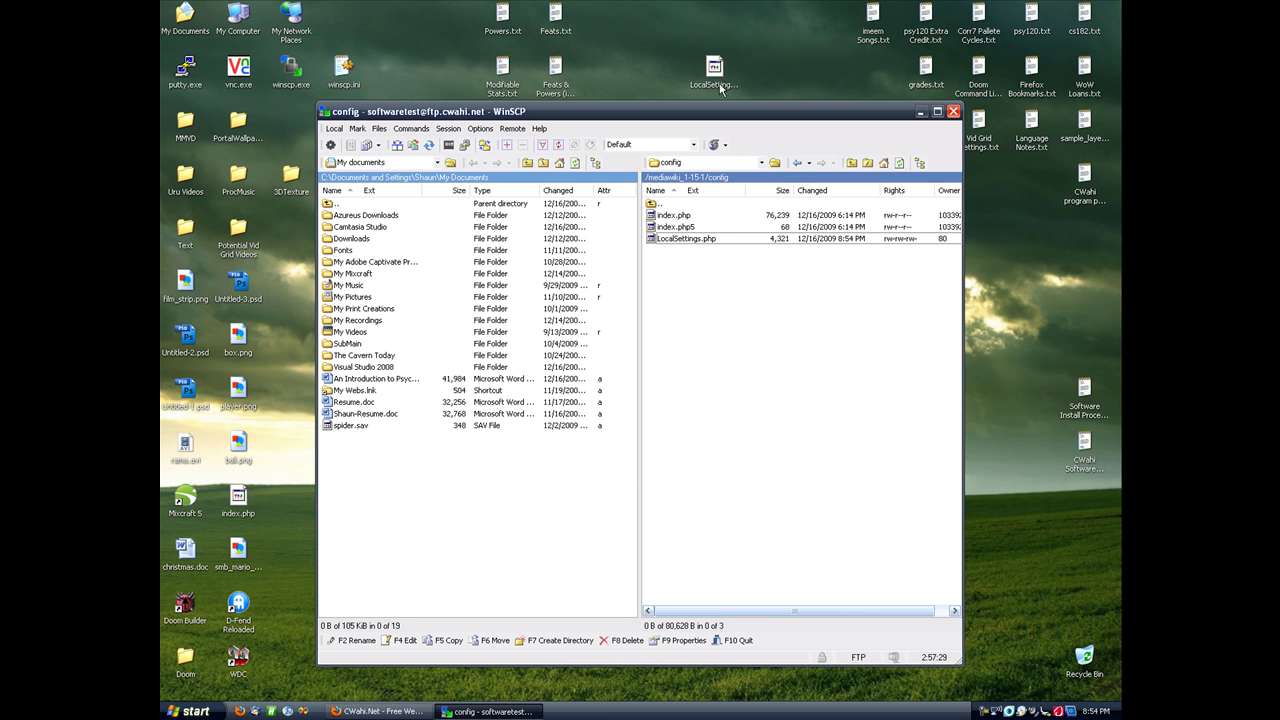
# Step: Delete LocalSettings.php from the remote config folder
pyautogui.rightClick(706, 243)
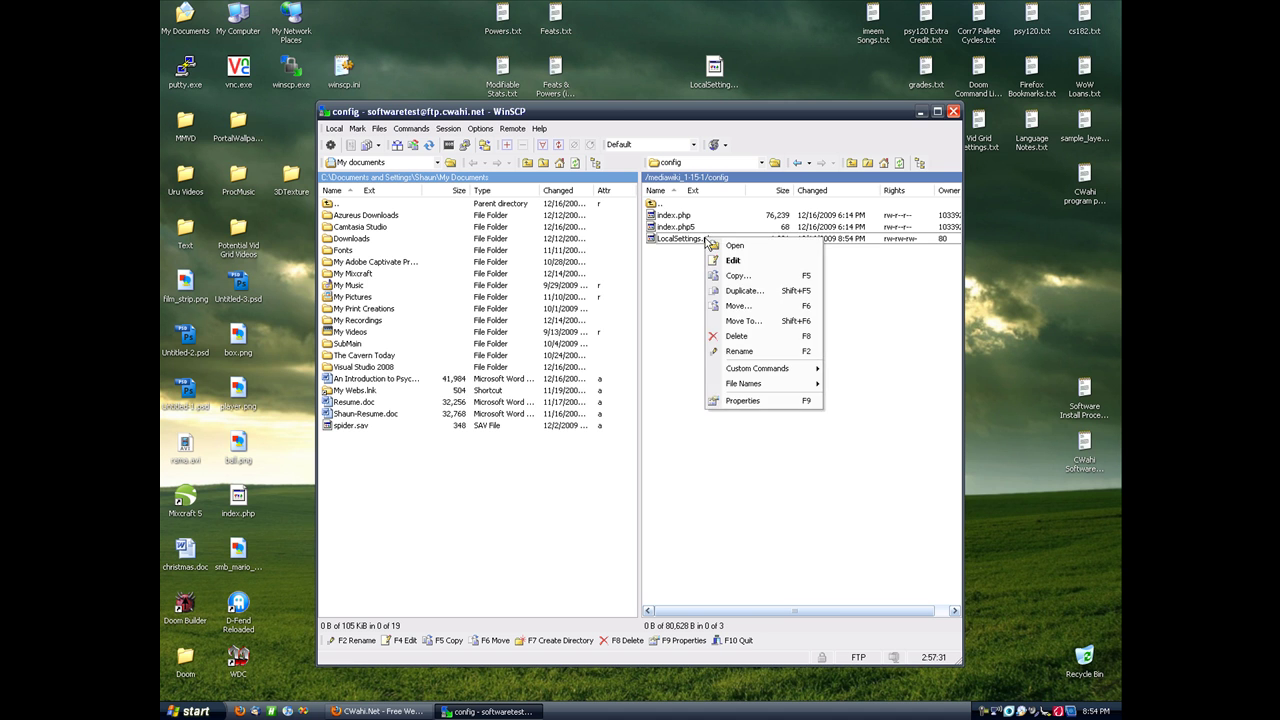
pyautogui.click(745, 334)
pyautogui.click(595, 405)
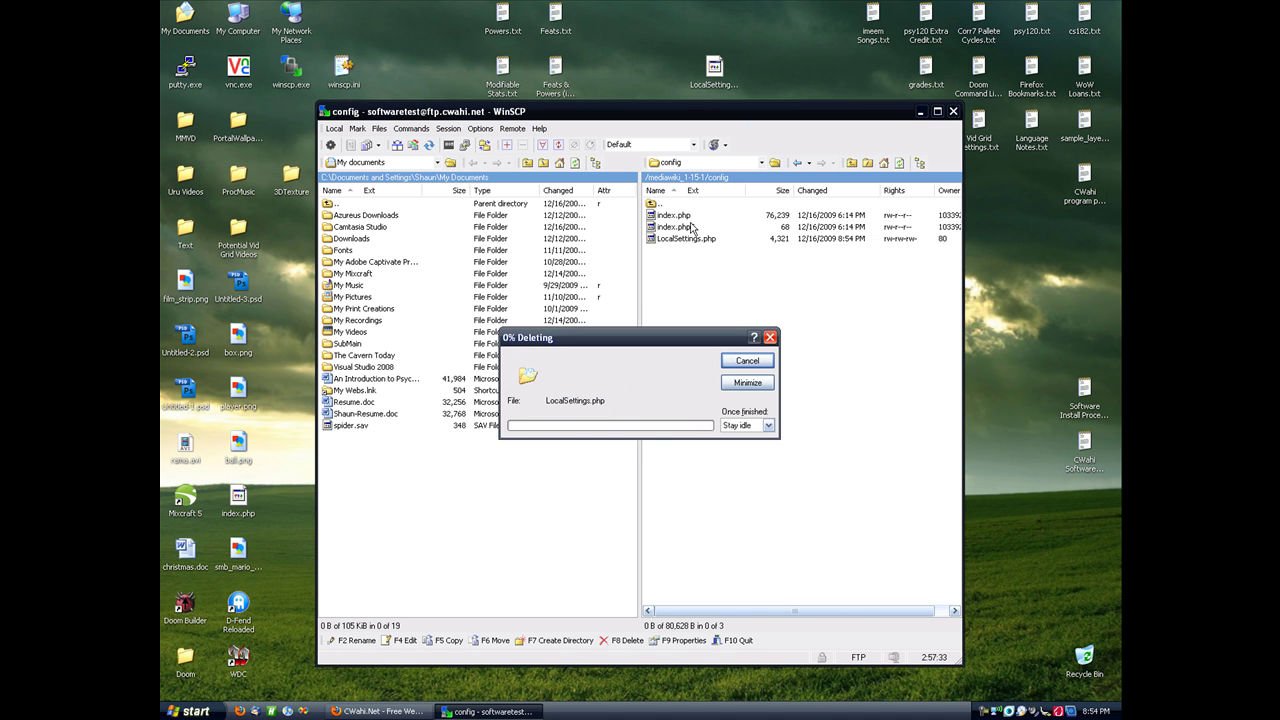
# Step: Upload the desktop LocalSettings.php into the mediawiki_1-15-1 root folder
pyautogui.doubleClick(670, 204)
pyautogui.moveTo(713, 70); pyautogui.dragTo(700, 405)
pyautogui.click(686, 447)
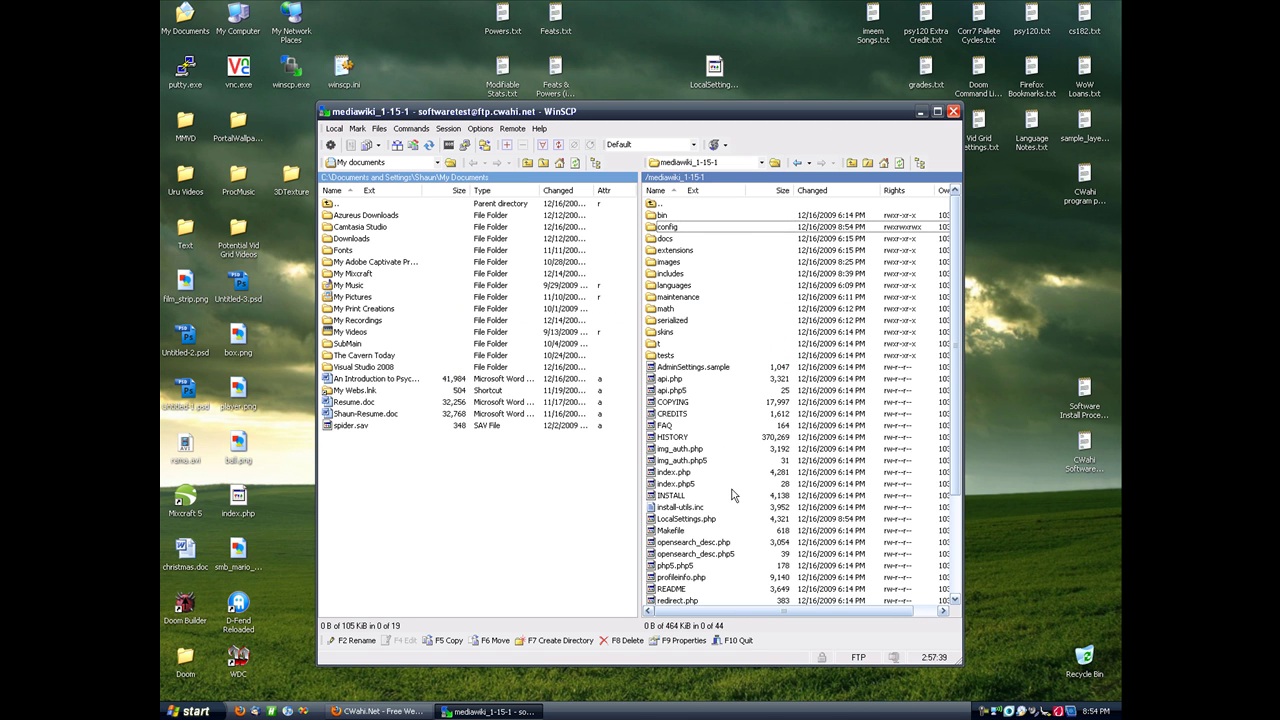
pyautogui.click(687, 520)
pyautogui.moveTo(729, 609); pyautogui.dragTo(897, 541)
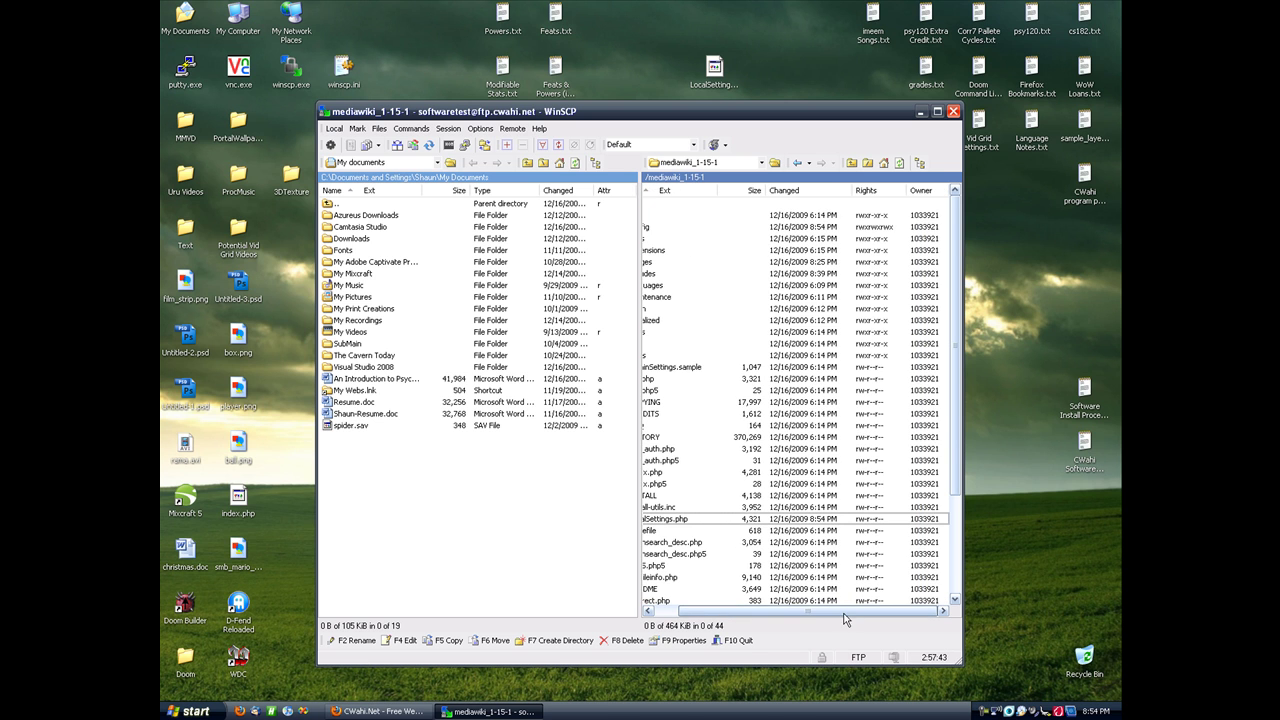
pyautogui.moveTo(849, 608); pyautogui.dragTo(757, 594)
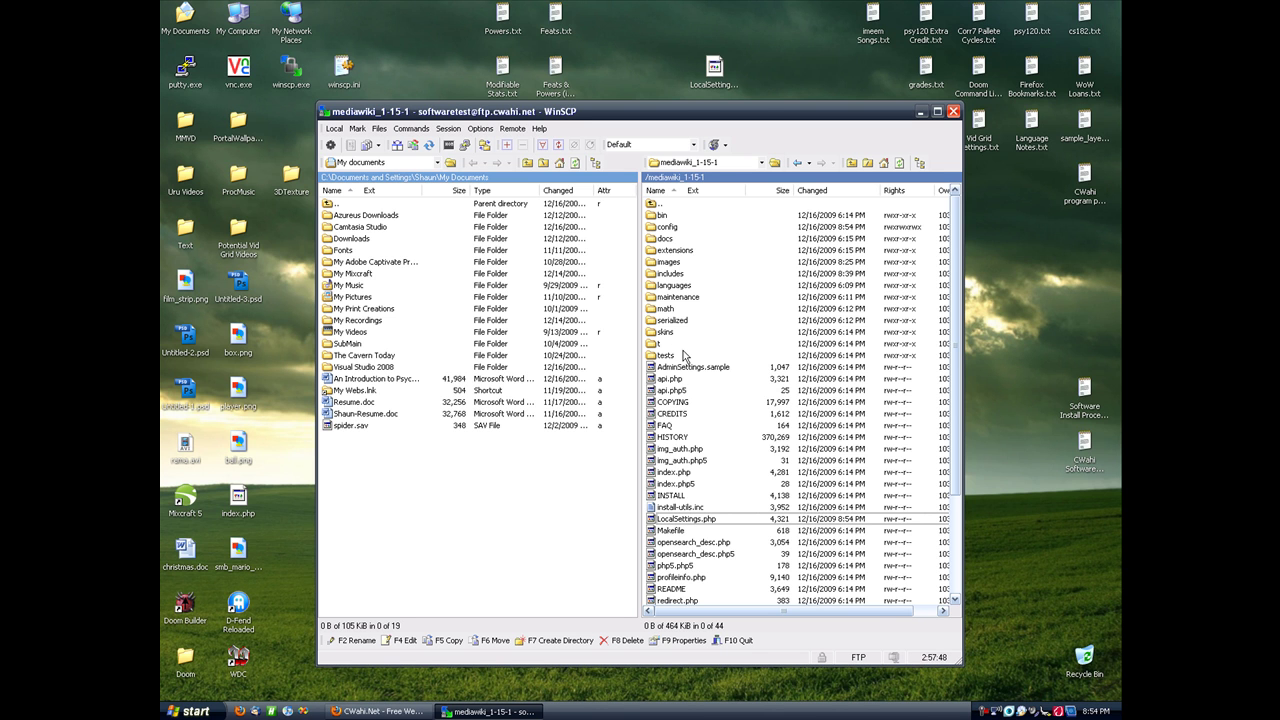
# Step: Delete the config folder from mediawiki_1-15-1 and return to Firefox's MediaWiki 1.15.1 Installation tab
pyautogui.click(666, 228)
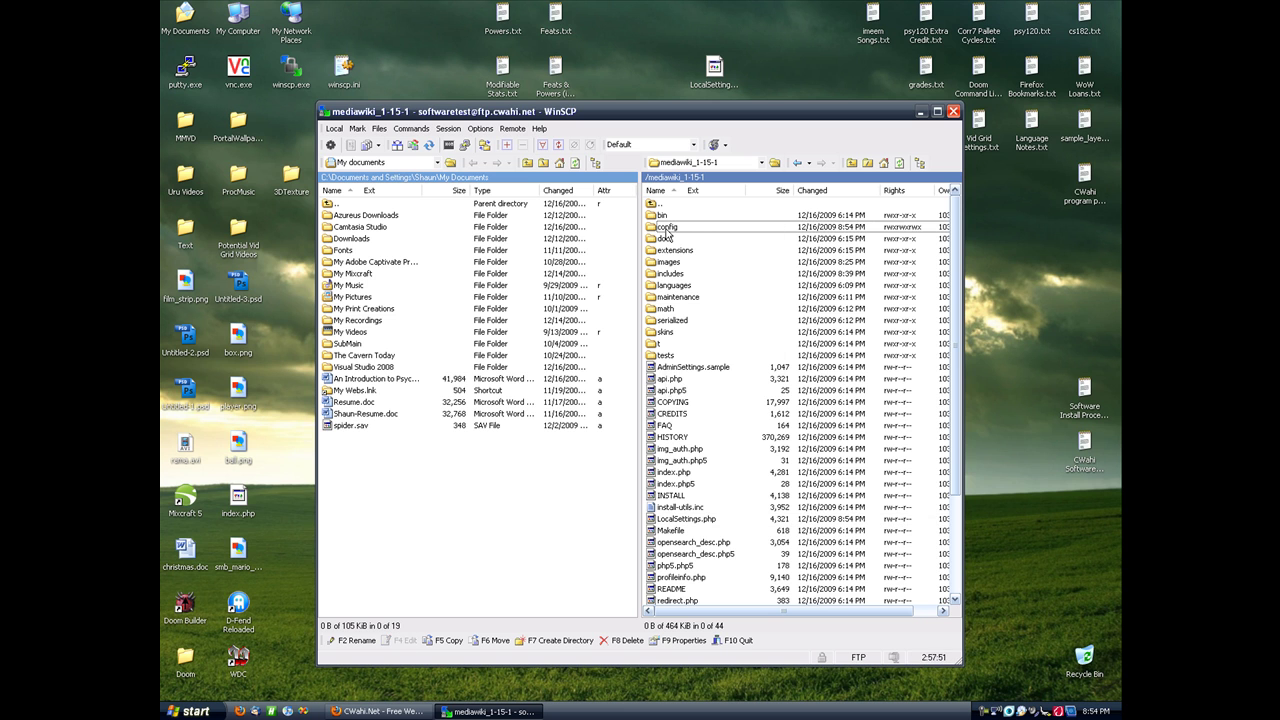
pyautogui.rightClick(667, 230)
pyautogui.click(699, 330)
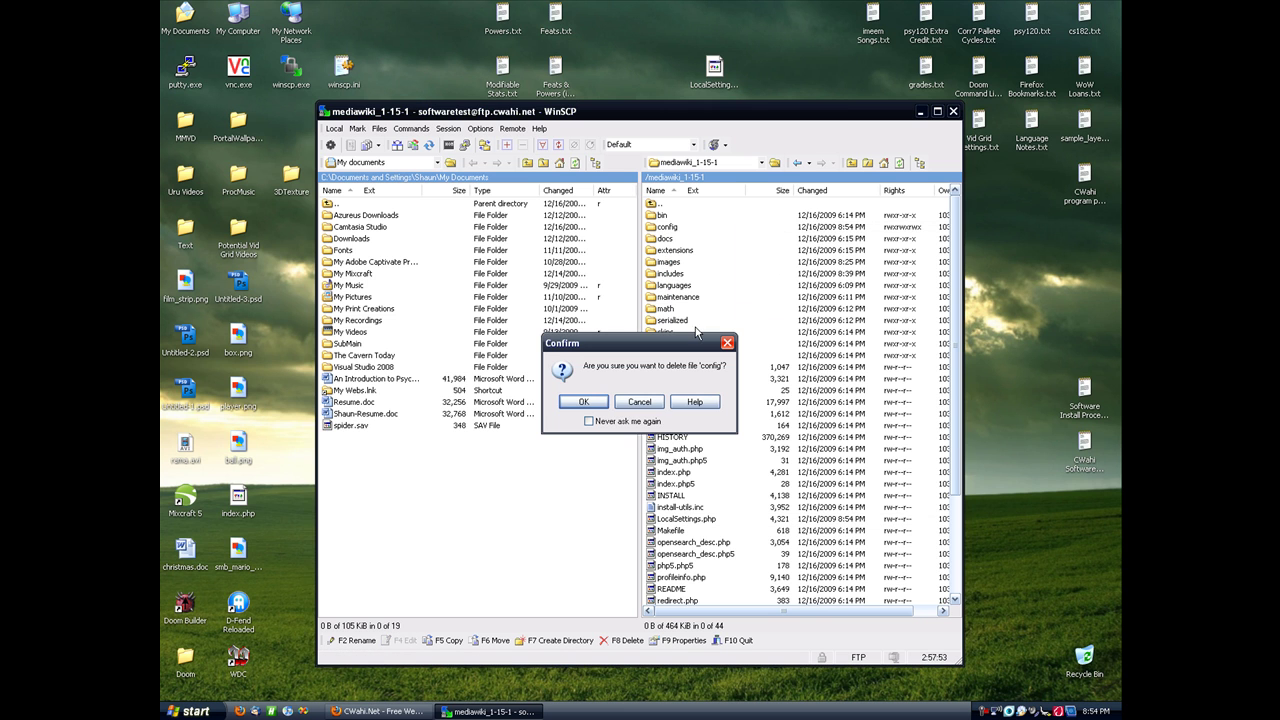
pyautogui.click(583, 401)
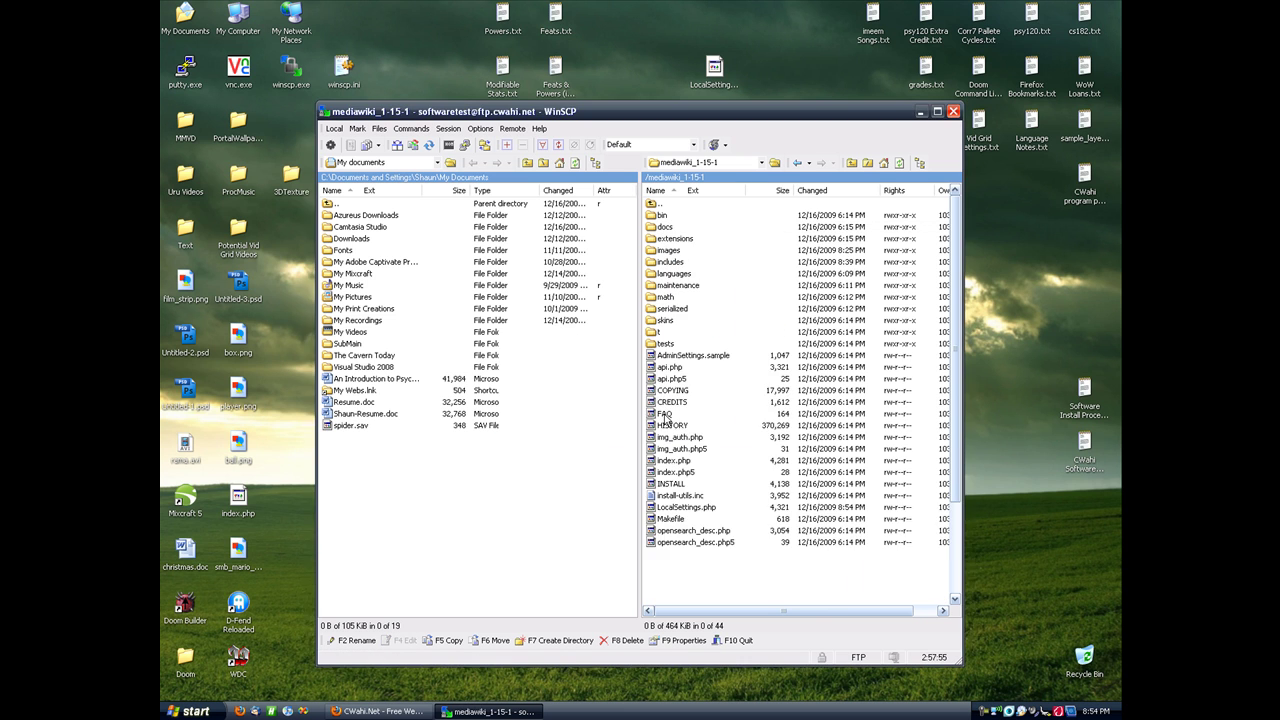
pyautogui.click(410, 711)
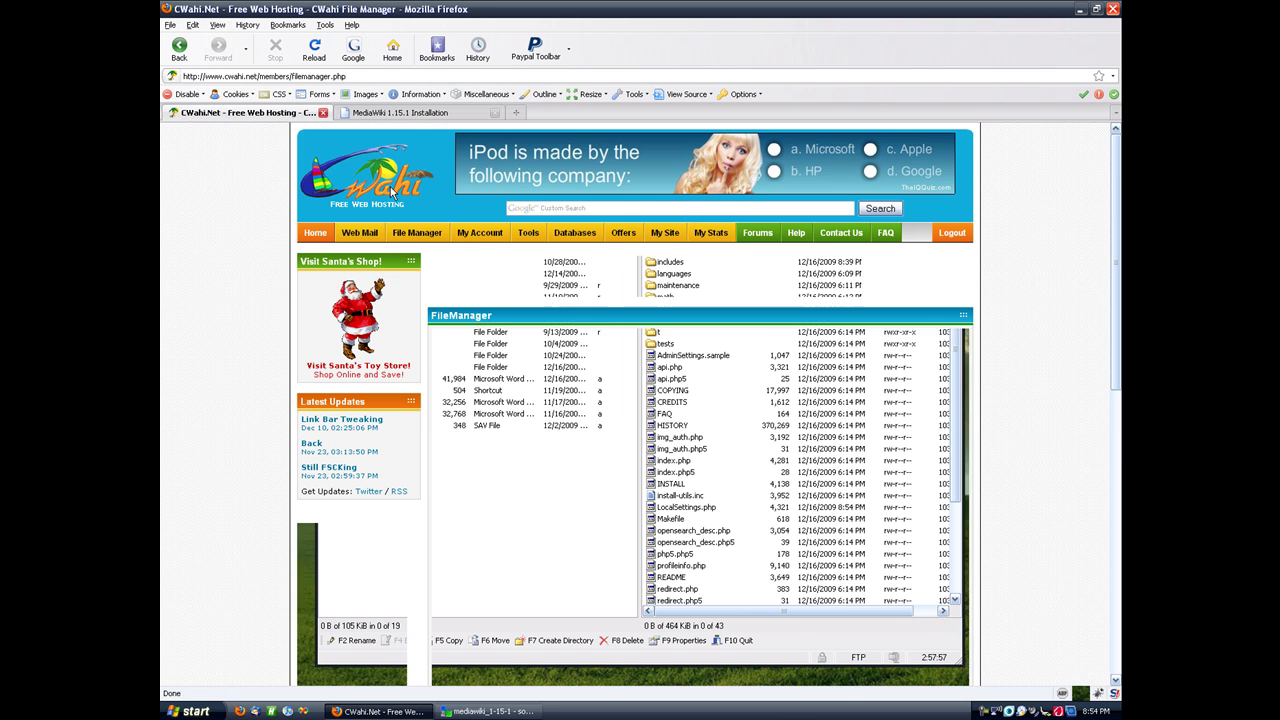
pyautogui.click(406, 116)
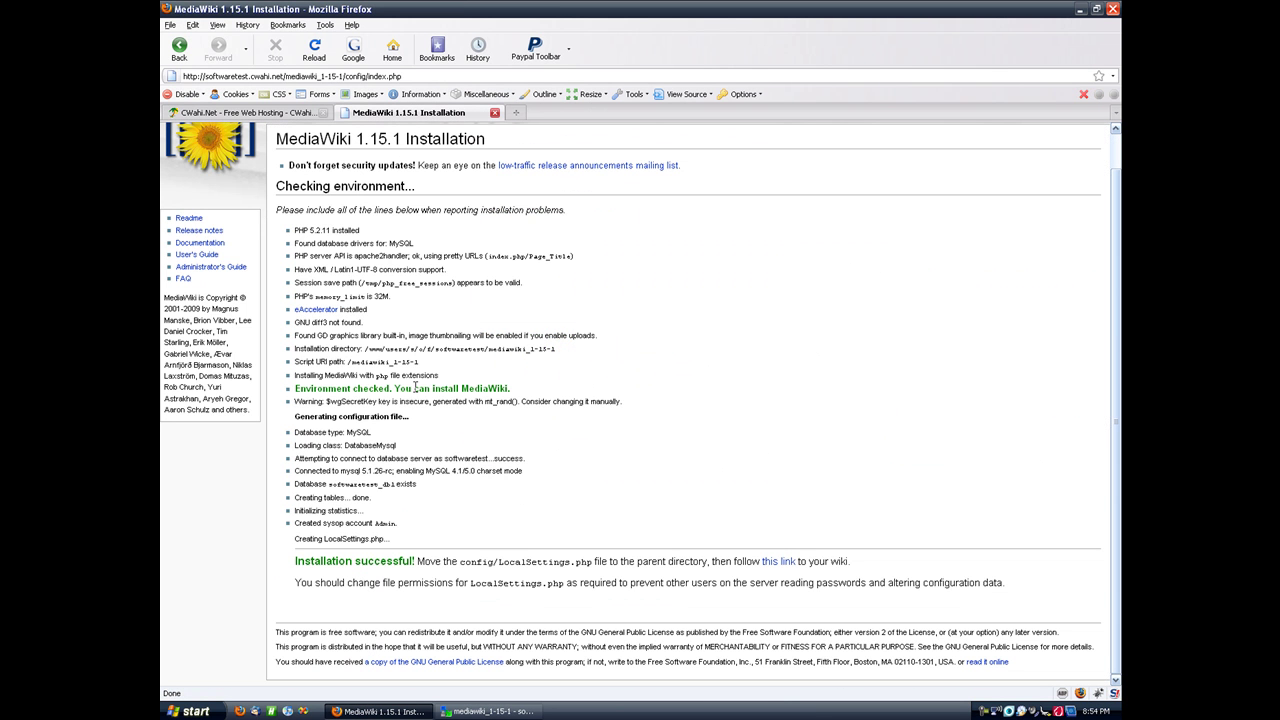